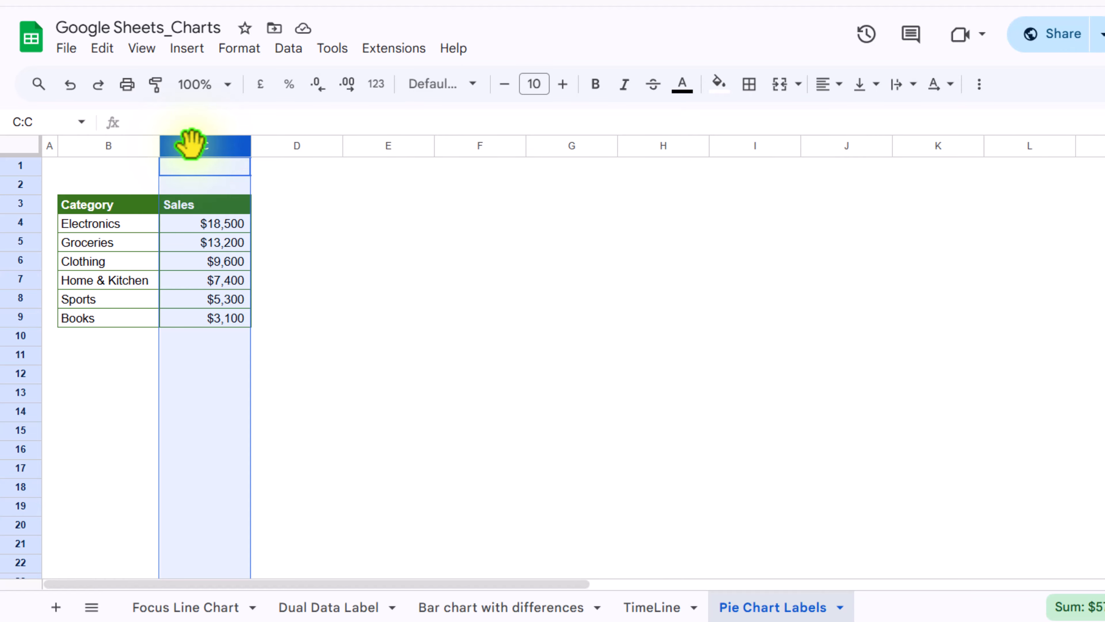
- Insert an empty column before the Sales column and give it the header Helper
{"action": "right_click", "coordinate": [190, 142]}
{"action": "left_click", "coordinate": [224, 236]}
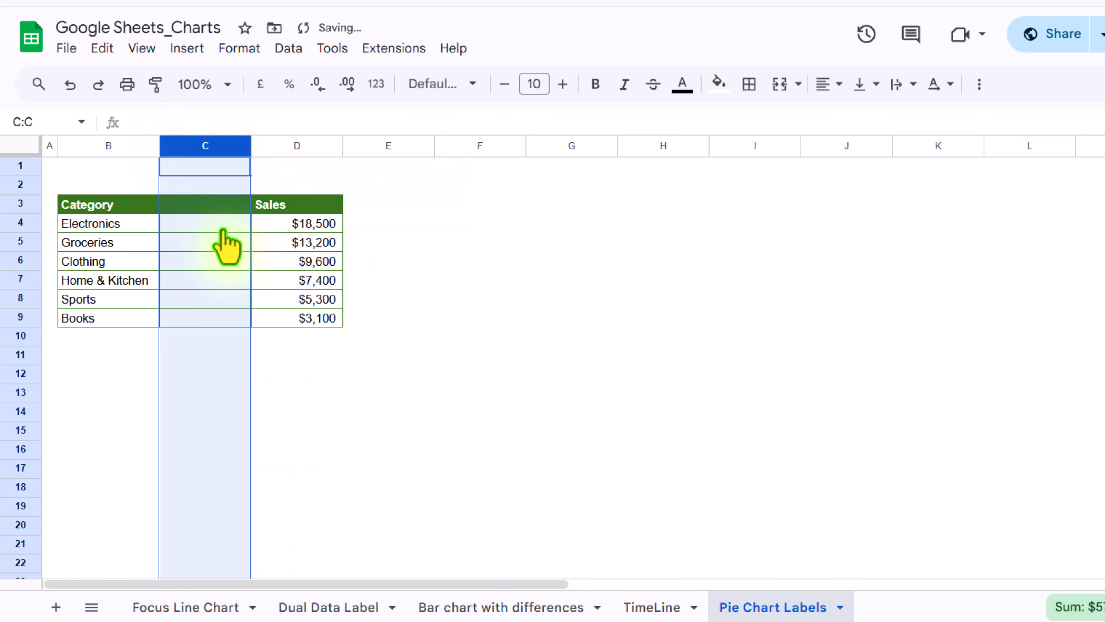
{"action": "left_click", "coordinate": [213, 216]}
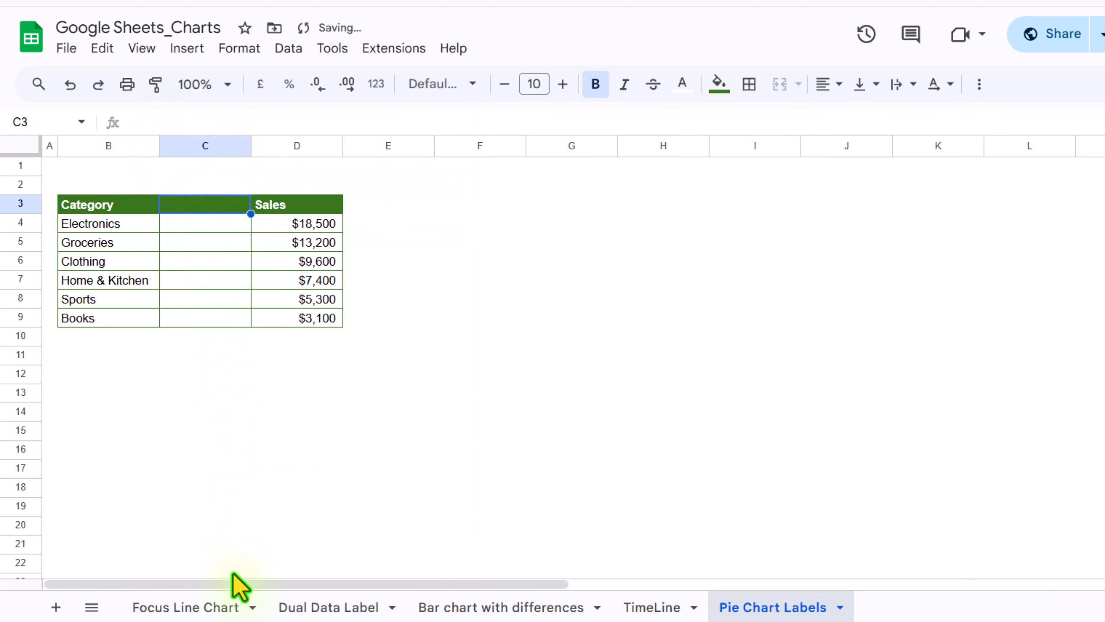
{"action": "type", "text": "He"}
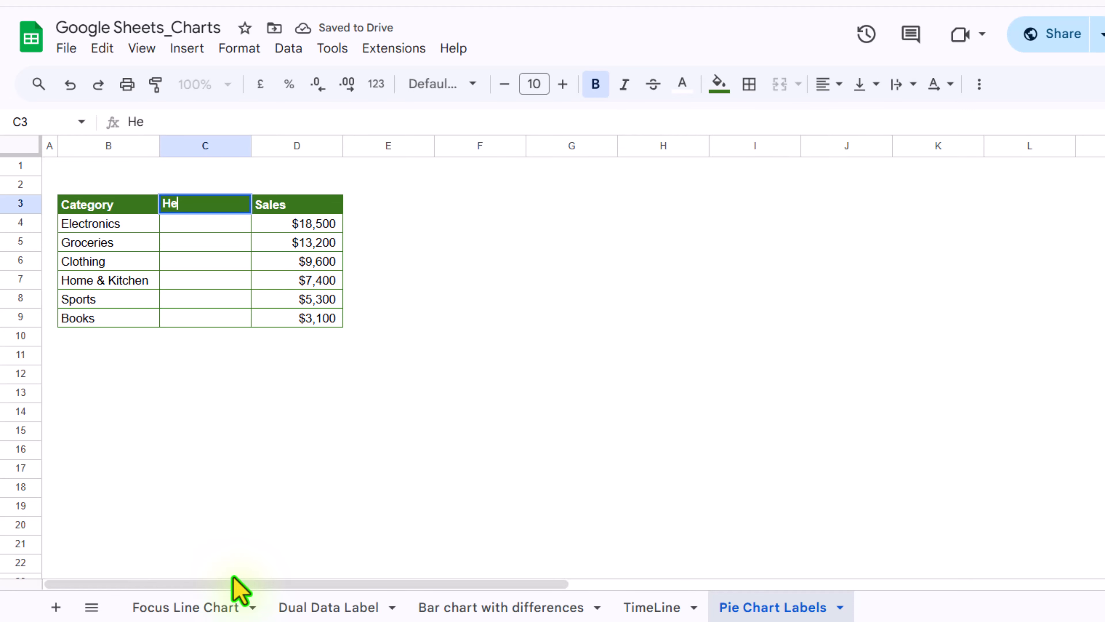
{"action": "type", "text": "lper"}
{"action": "key", "text": "Return"}
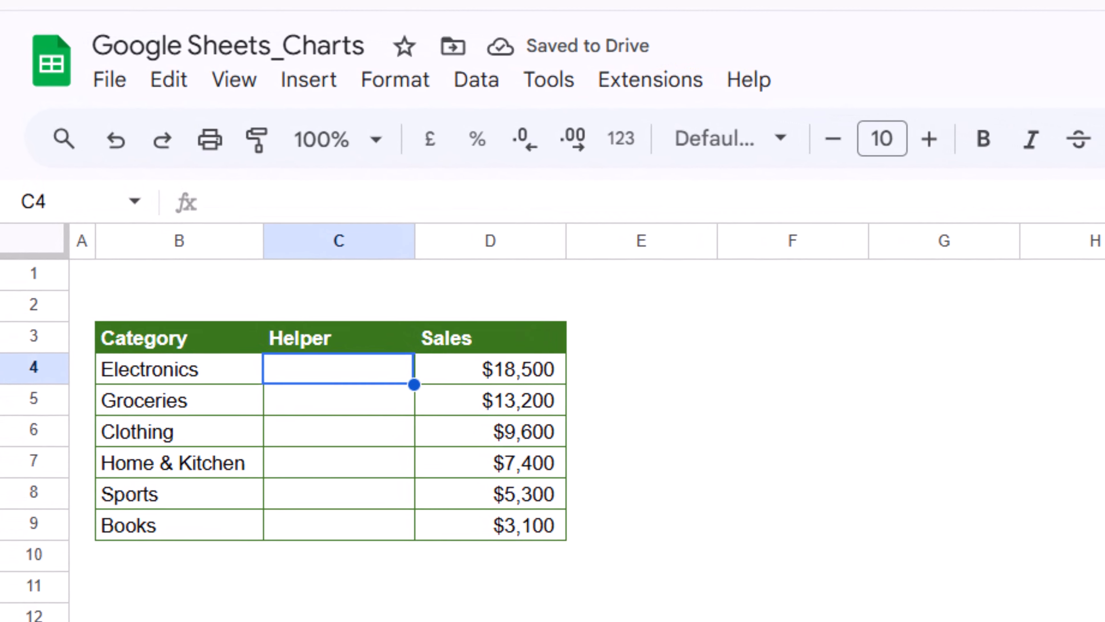
- In C4 enter the formula =B4&Text(D4," ($#,##)") and auto-fill it down the Helper column
{"action": "type", "text": "="}
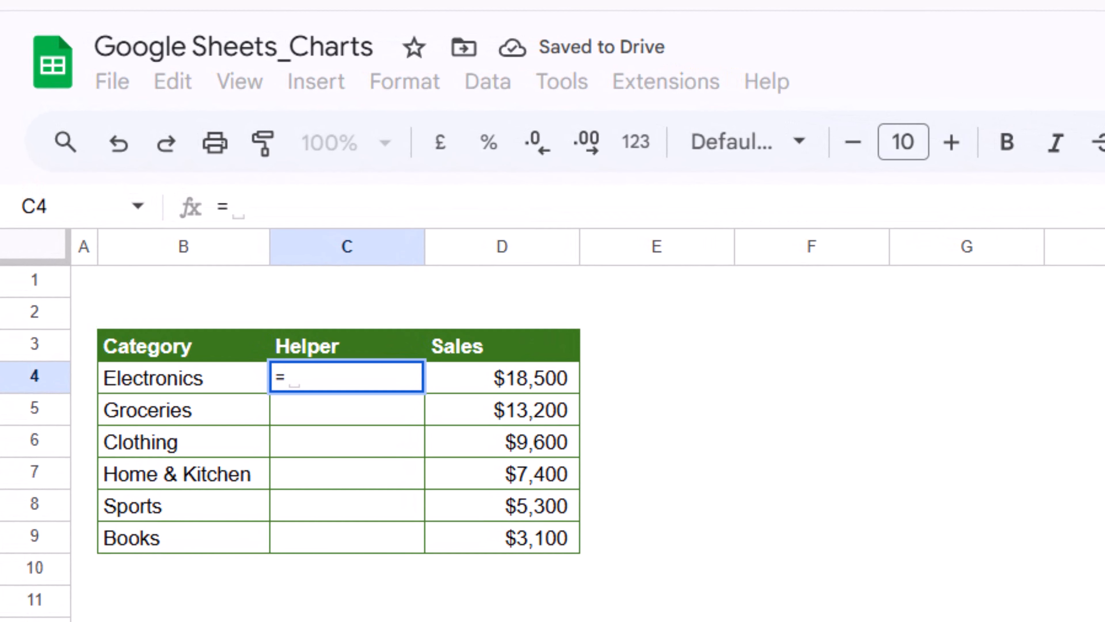
{"action": "left_click", "coordinate": [198, 388]}
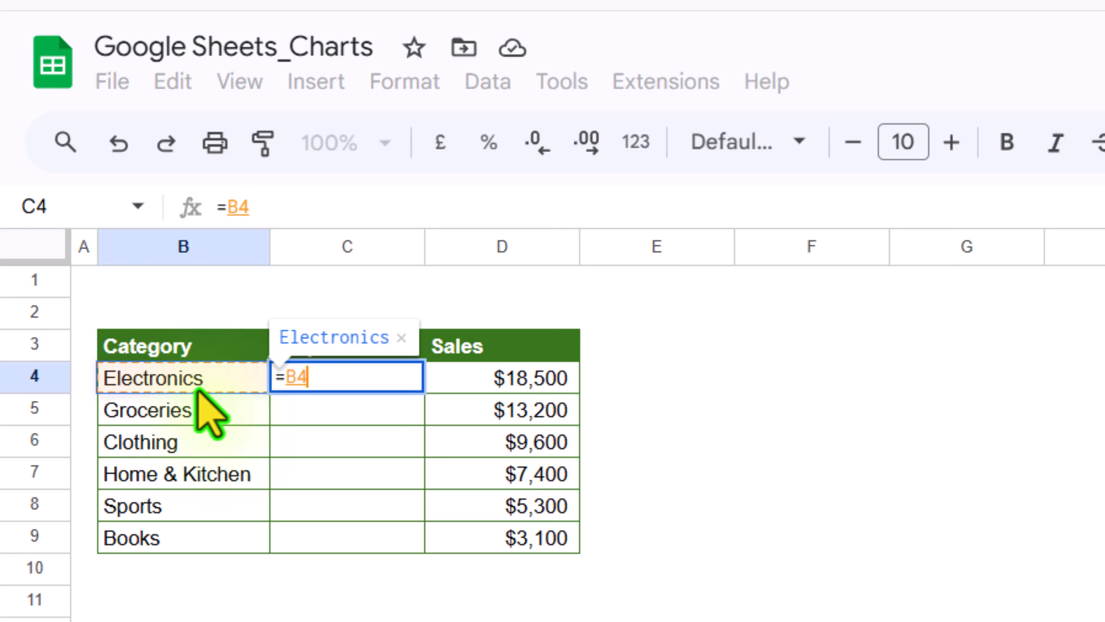
{"action": "type", "text": "&"}
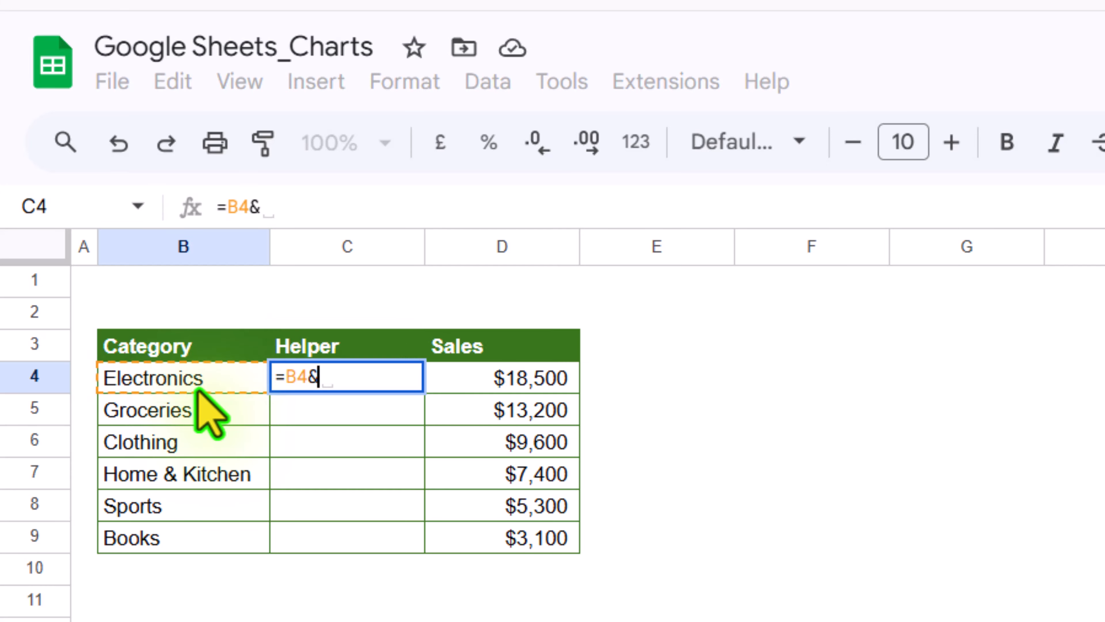
{"action": "type", "text": "Text"}
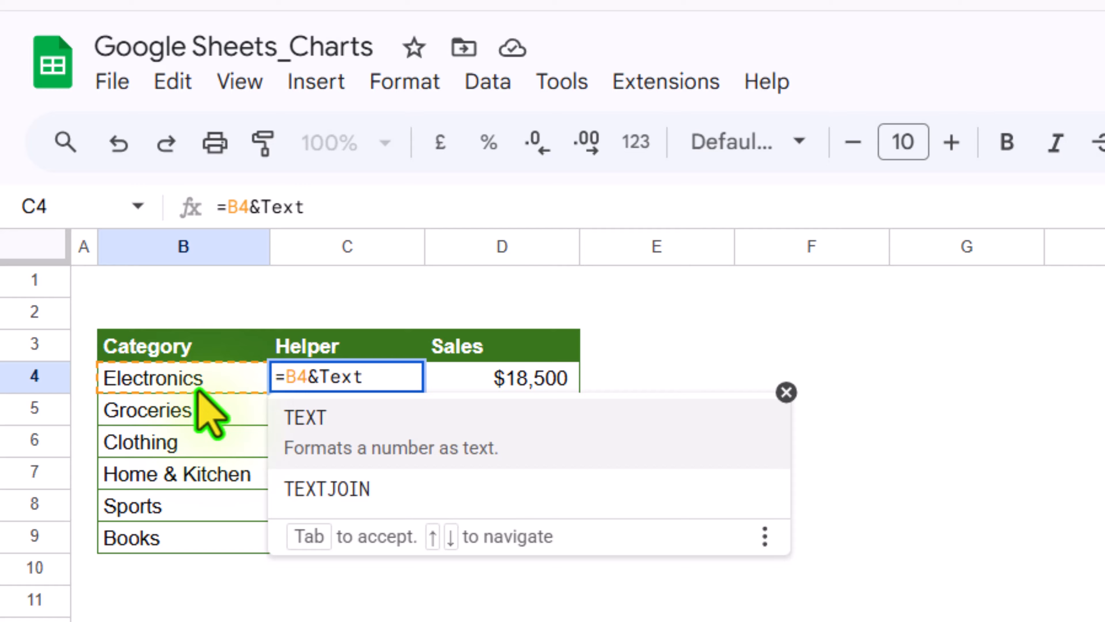
{"action": "type", "text": "("}
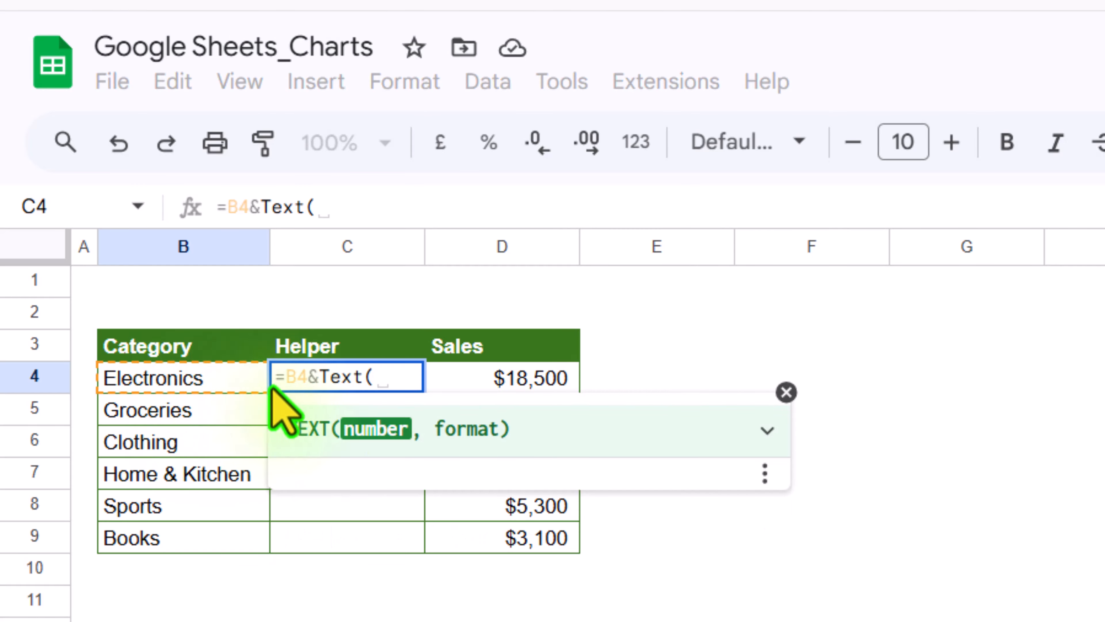
{"action": "left_click", "coordinate": [558, 381]}
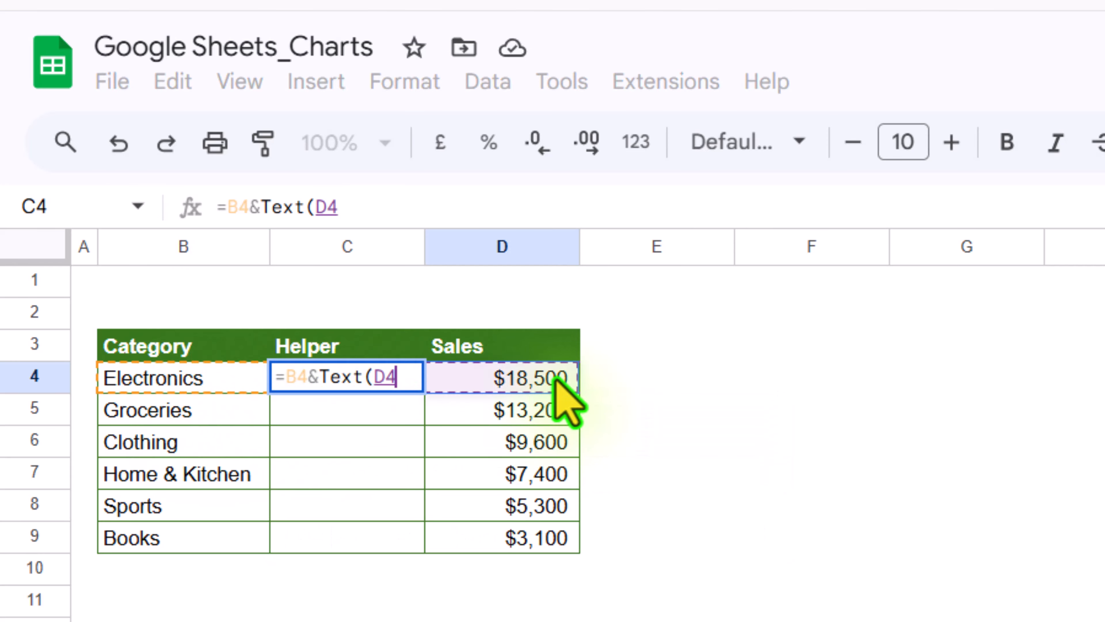
{"action": "type", "text": ","}
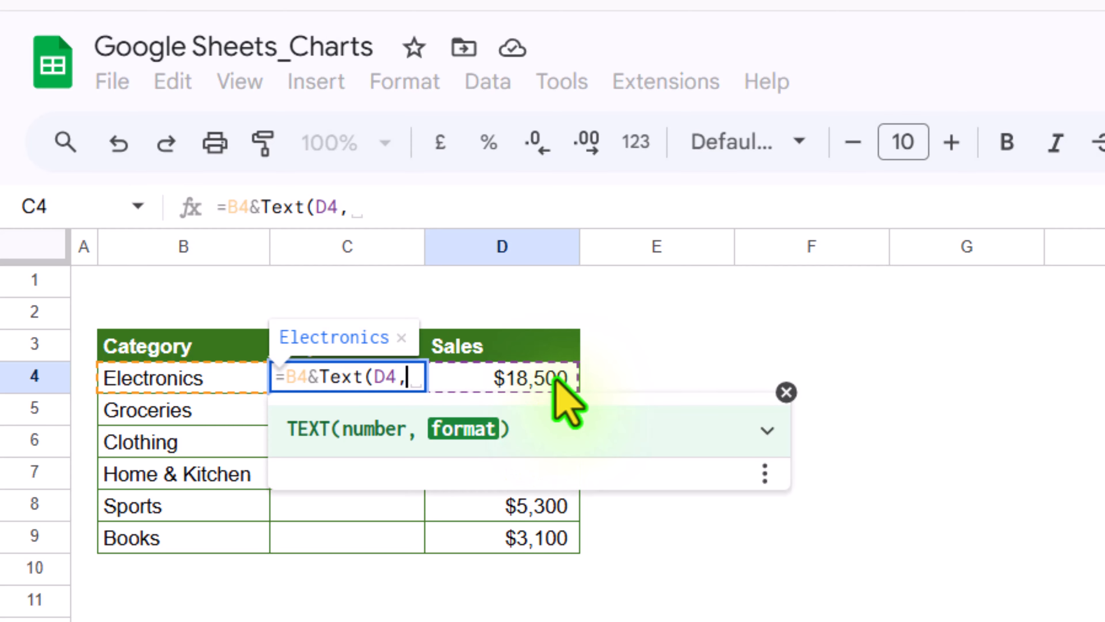
{"action": "type", "text": "\"$"}
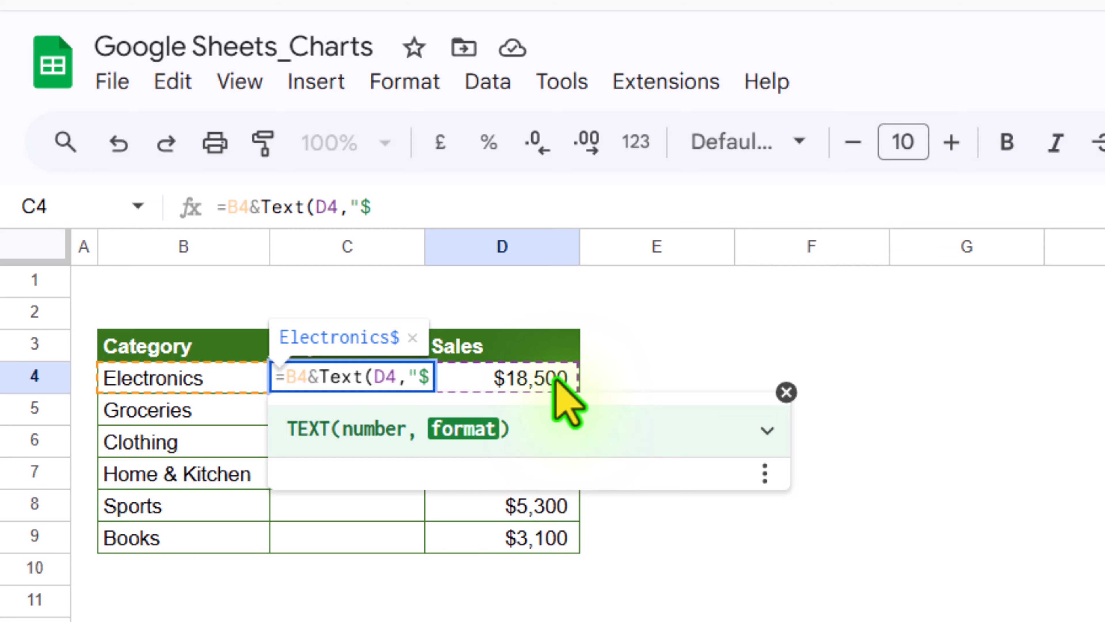
{"action": "type", "text": "#,##"}
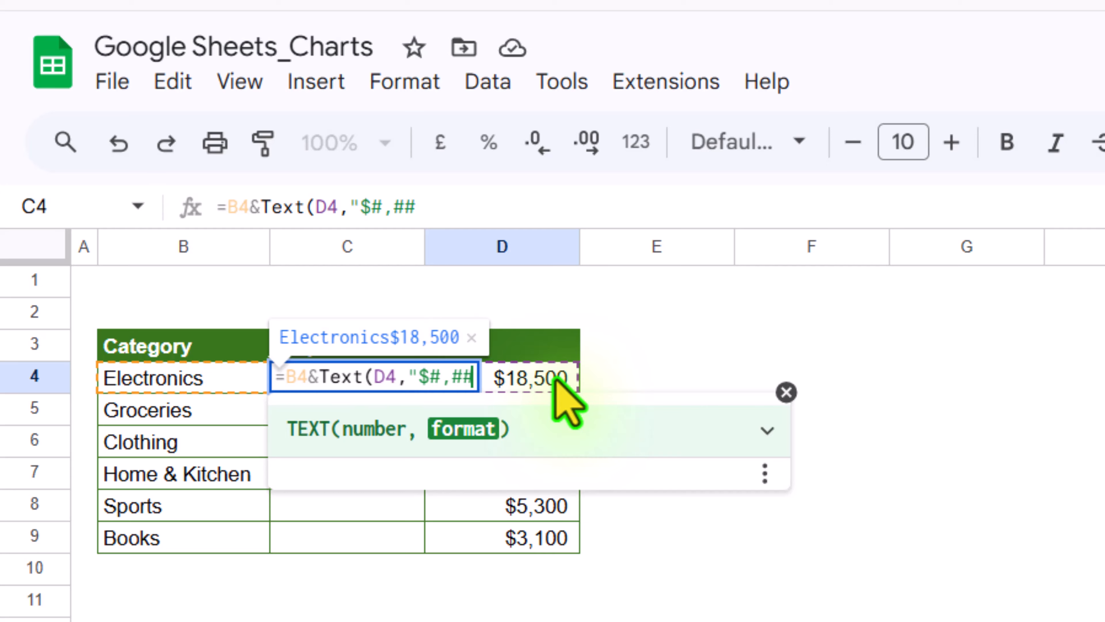
{"action": "type", "text": "\")"}
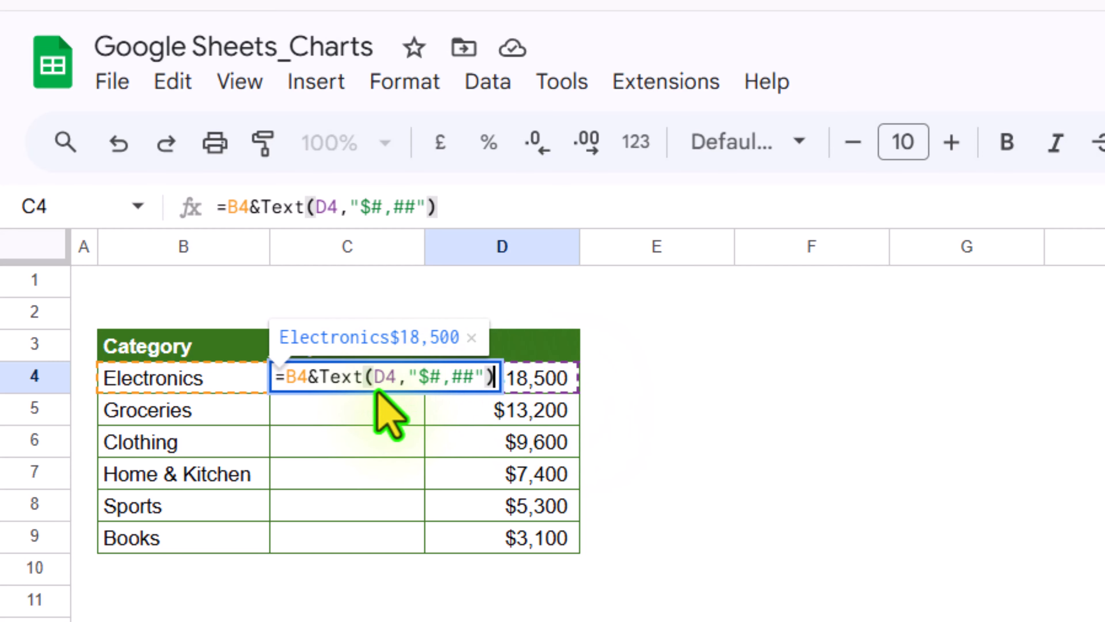
{"action": "left_click", "coordinate": [418, 377]}
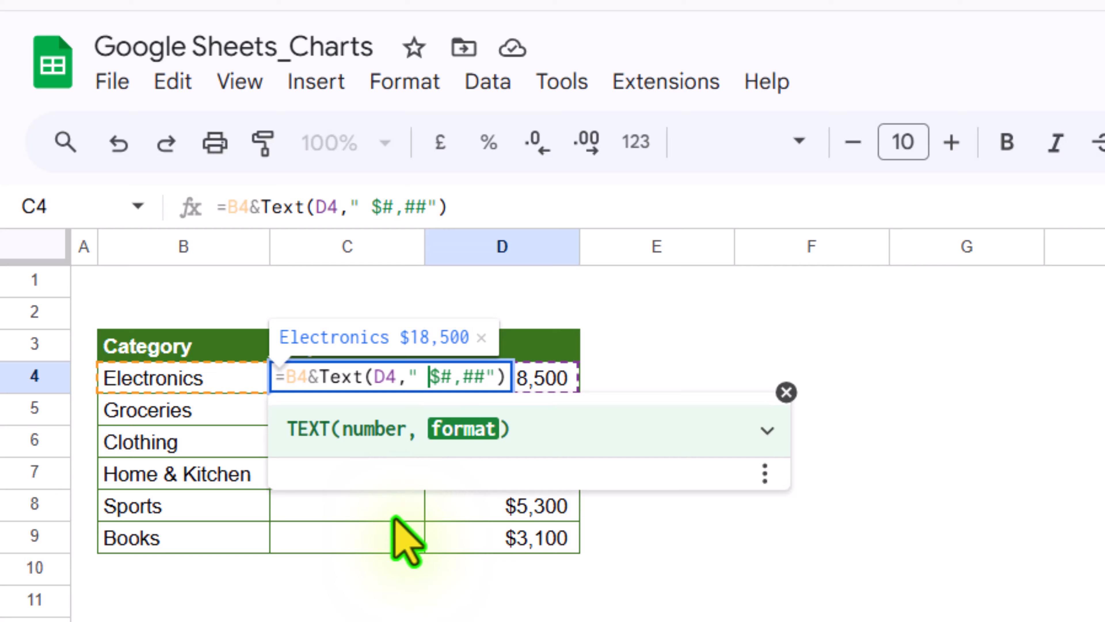
{"action": "type", "text": "("}
{"action": "key", "text": "Right"}
{"action": "key", "text": "Right"}
{"action": "key", "text": "Right"}
{"action": "key", "text": "Right"}
{"action": "key", "text": "Right"}
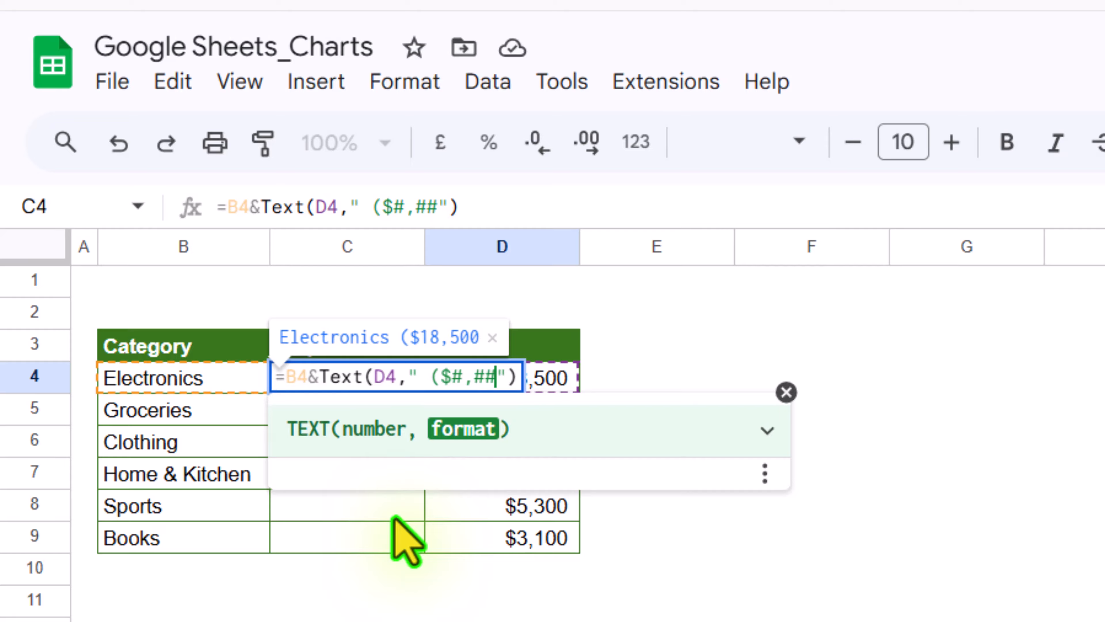
{"action": "type", "text": ")"}
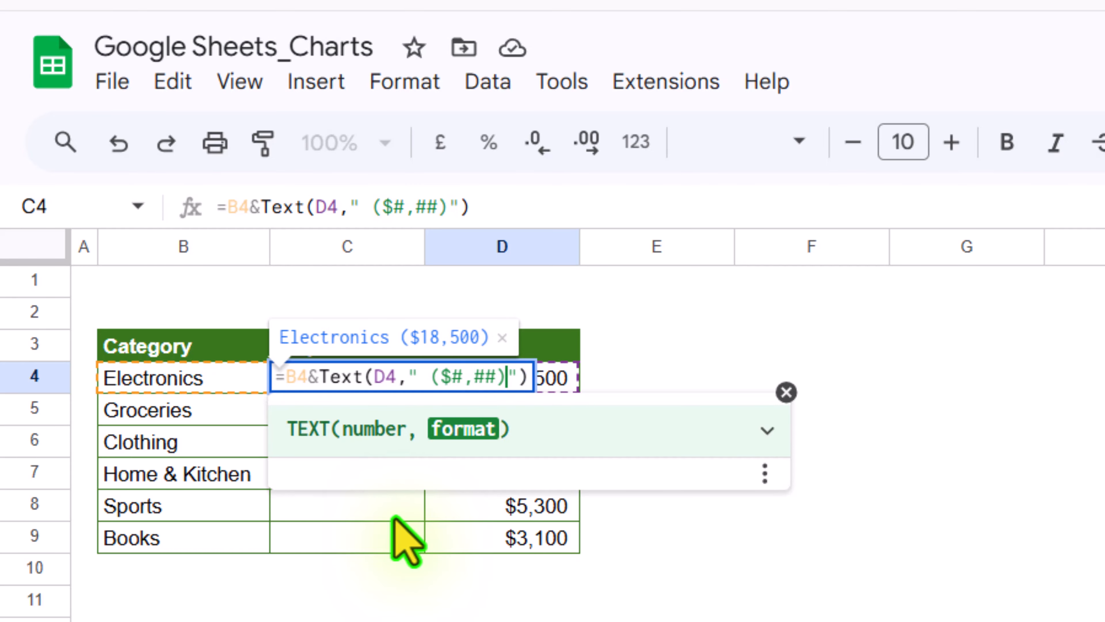
{"action": "key", "text": "Return"}
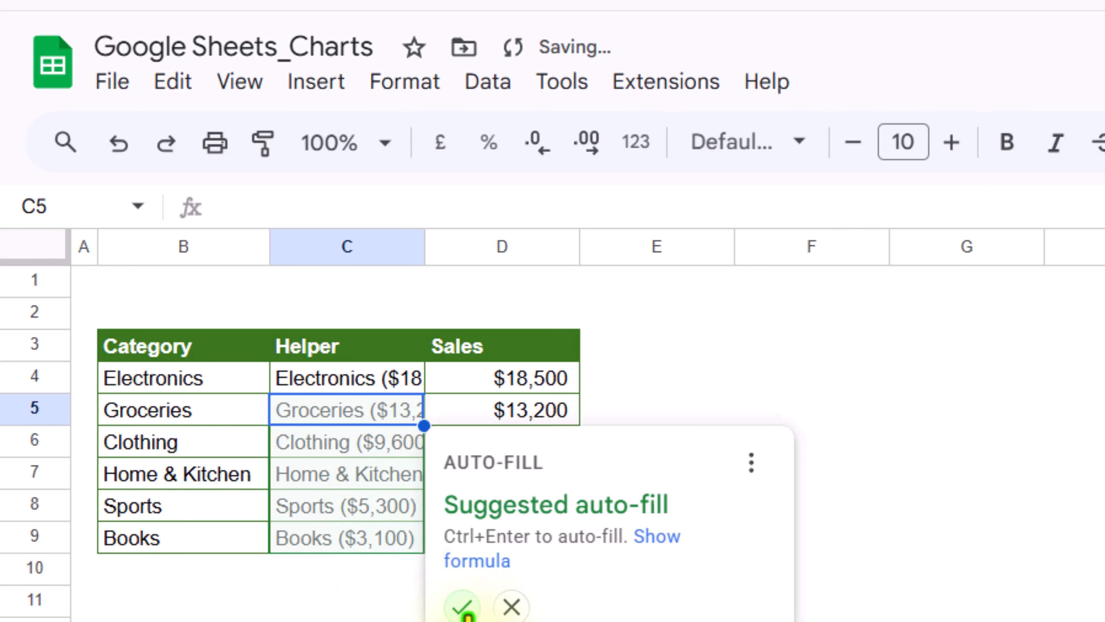
{"action": "left_click", "coordinate": [462, 605]}
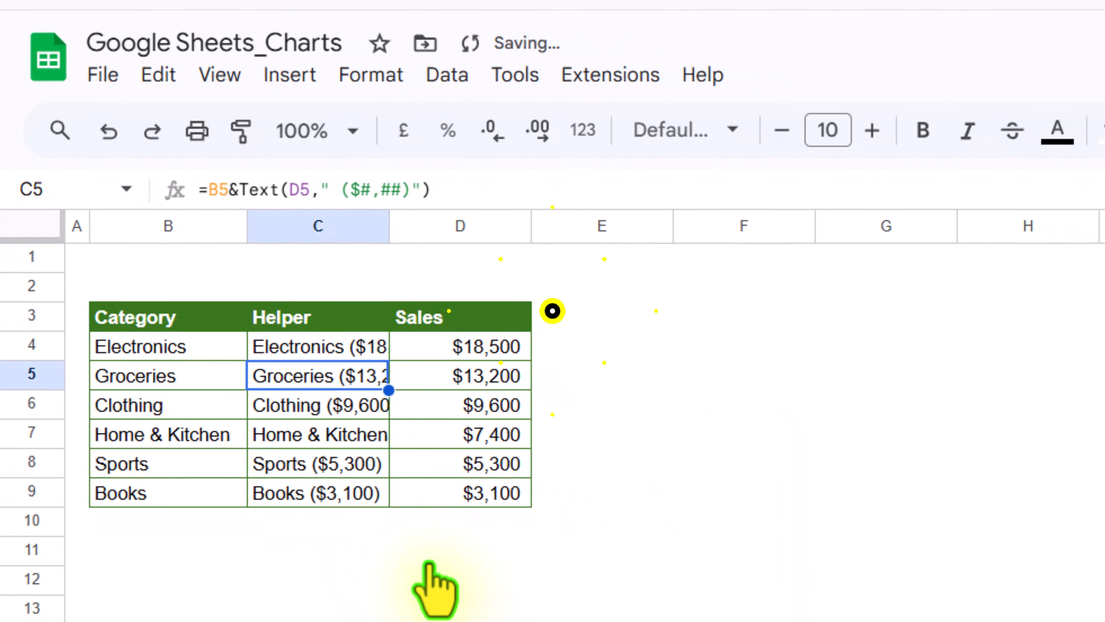
{"action": "left_click", "coordinate": [428, 559]}
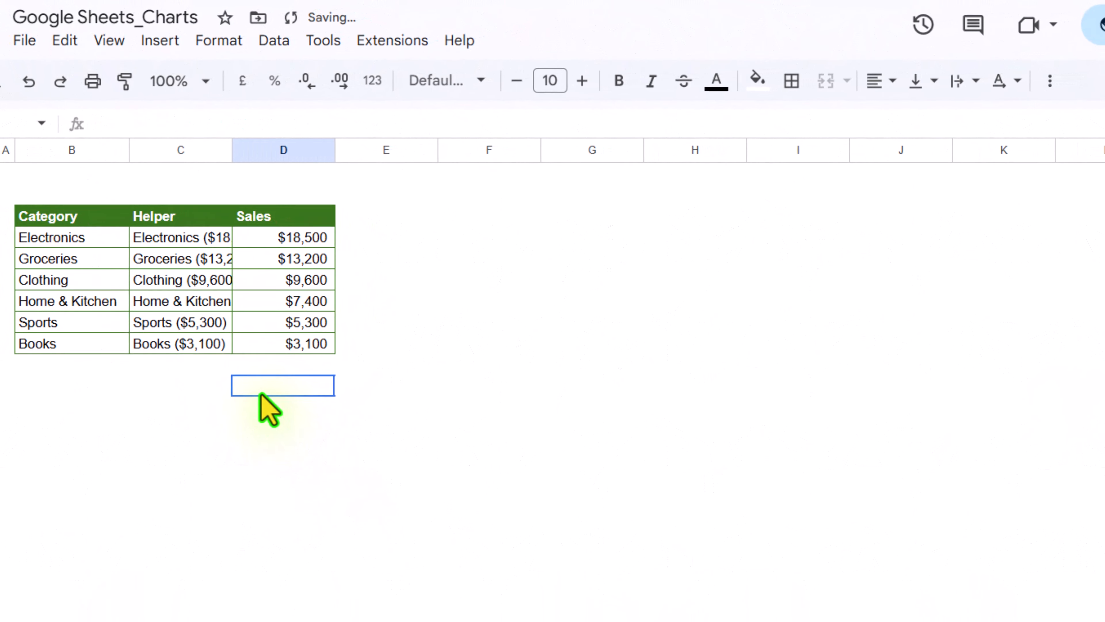
- Select the Helper and Sales columns with headers, C3:D9, and insert a chart
{"action": "left_click_drag", "start_coordinate": [178, 208], "coordinate": [242, 329]}
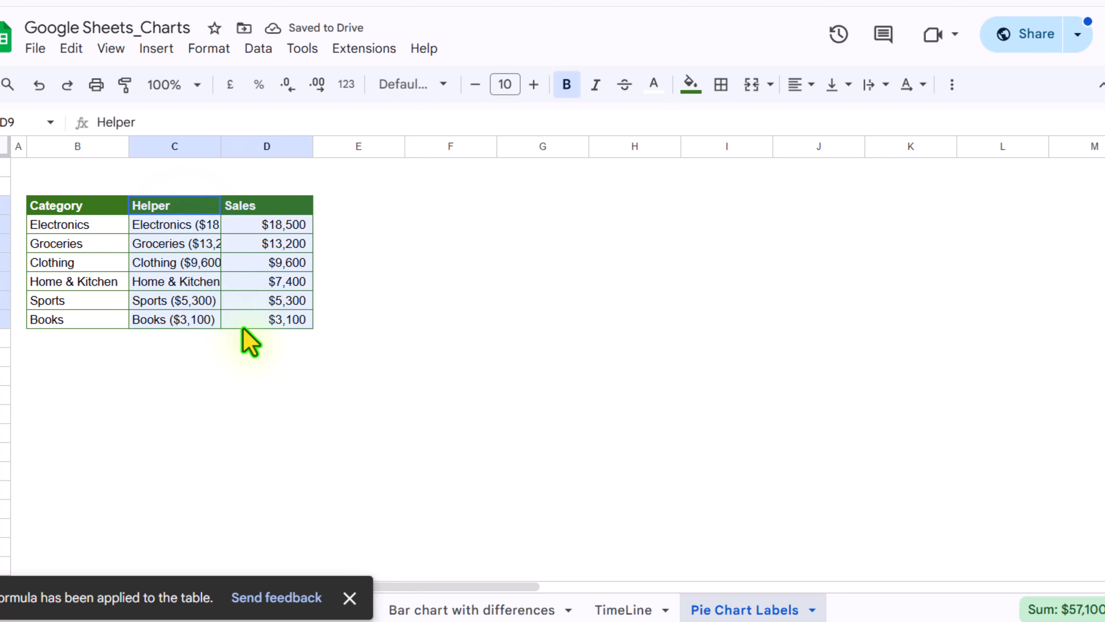
{"action": "left_click", "coordinate": [155, 48]}
{"action": "left_click", "coordinate": [227, 260]}
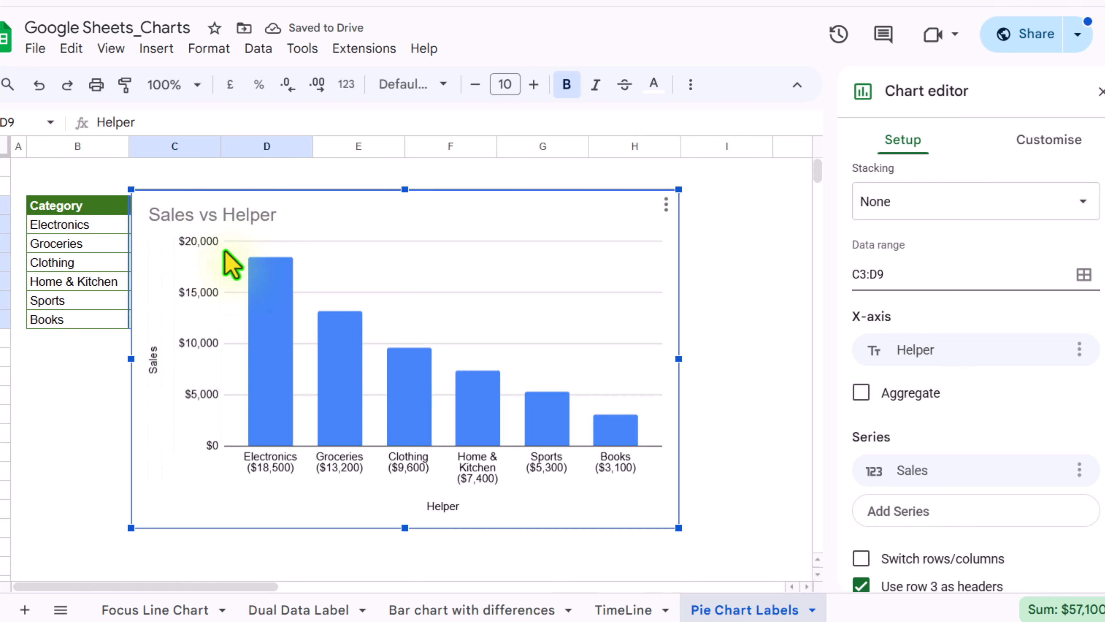
- Change the chart type to Pie chart
{"action": "scroll", "coordinate": [930, 209], "scroll_direction": "up", "scroll_amount": 2}
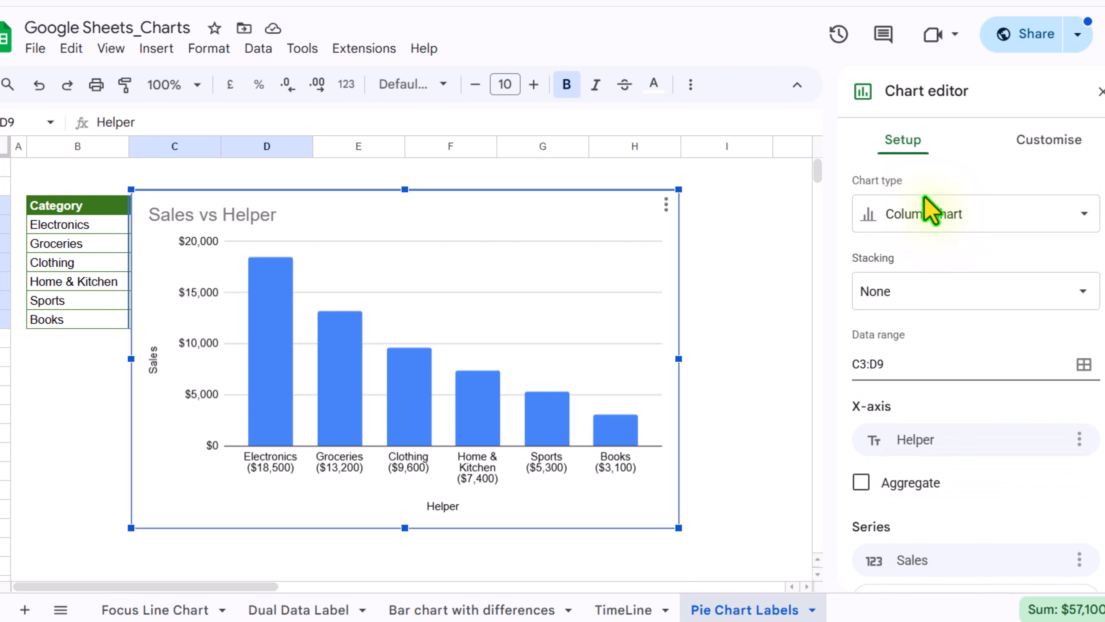
{"action": "left_click", "coordinate": [909, 215]}
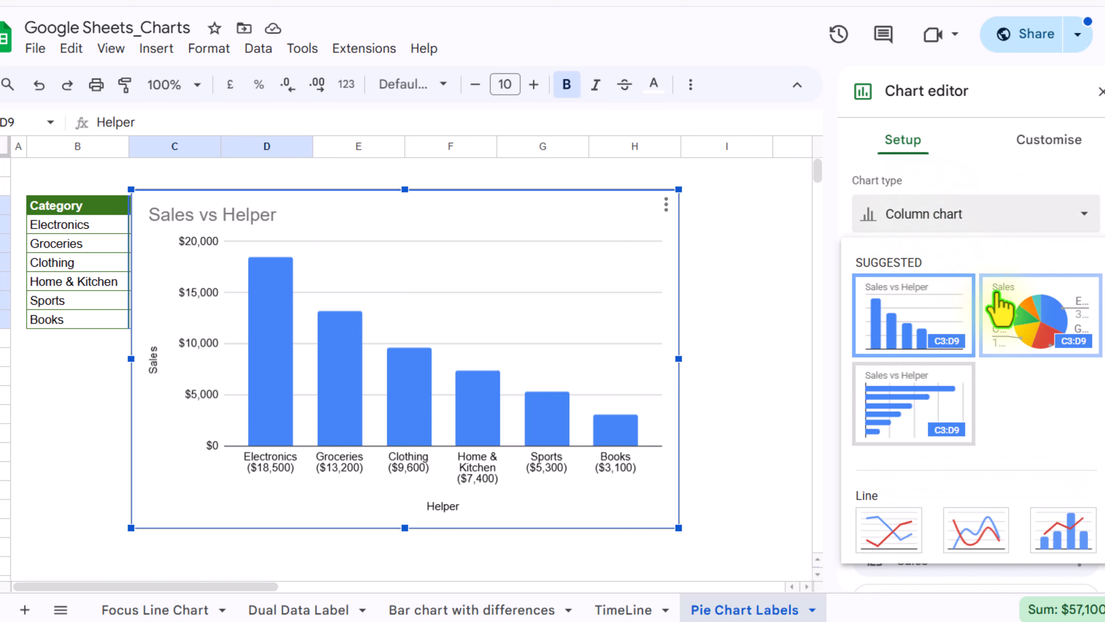
{"action": "left_click", "coordinate": [1007, 305]}
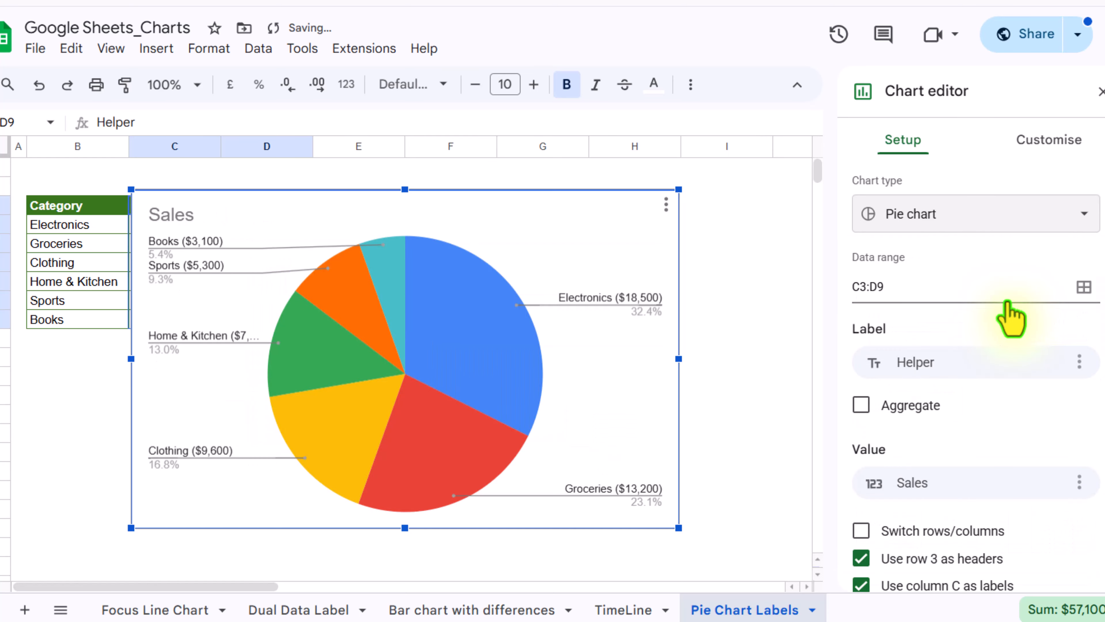
- In the pie chart customisation, set the doughnut hole to 50%
{"action": "left_click", "coordinate": [1055, 149]}
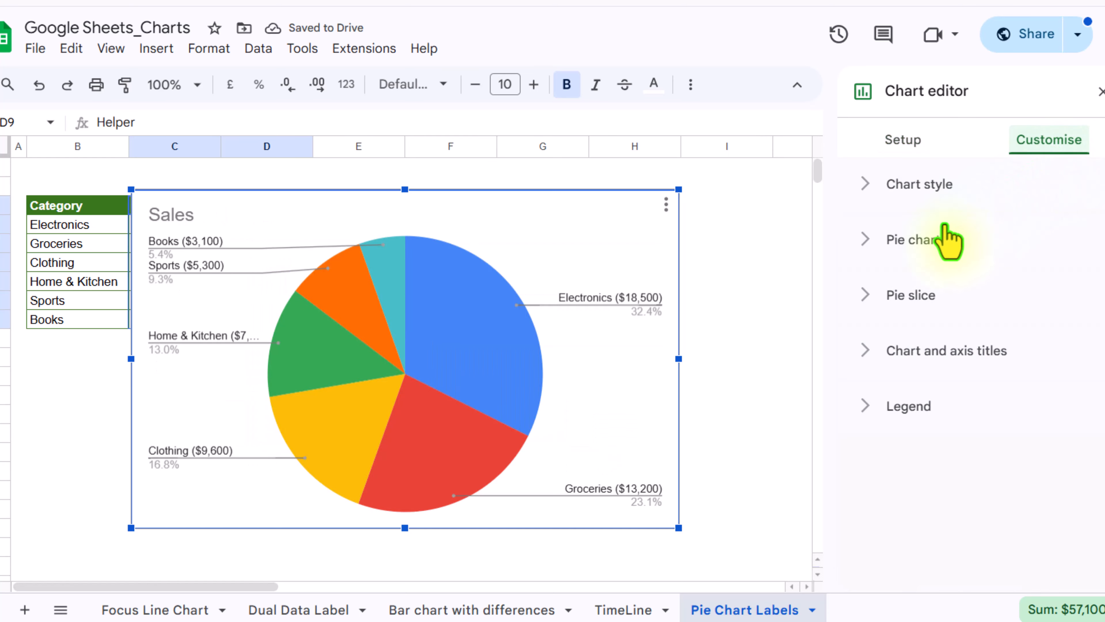
{"action": "left_click", "coordinate": [913, 242]}
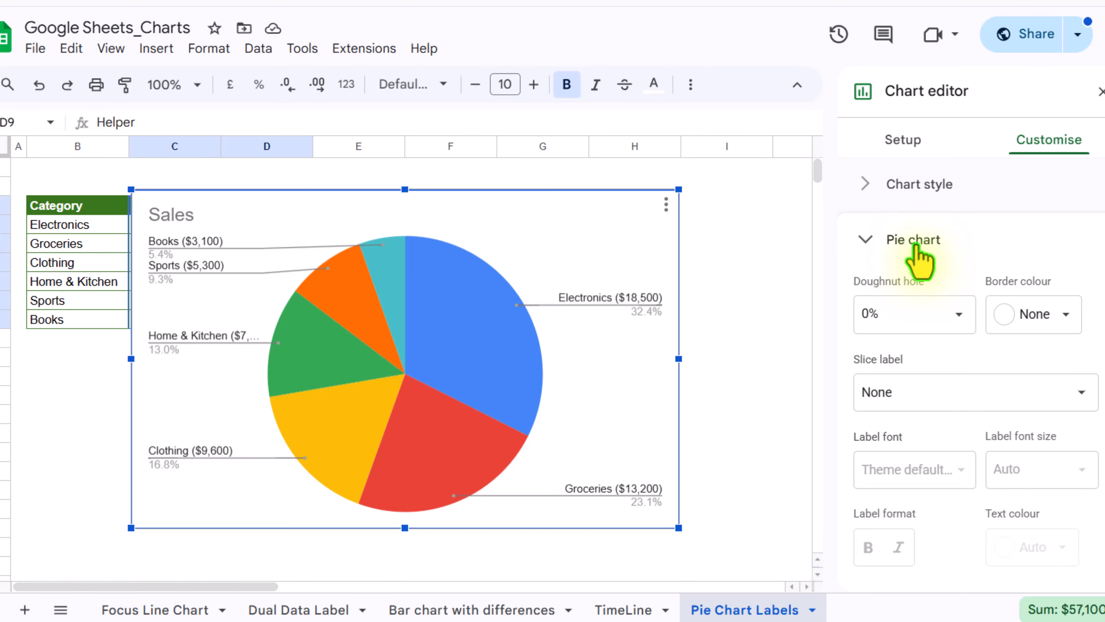
{"action": "left_click", "coordinate": [963, 320]}
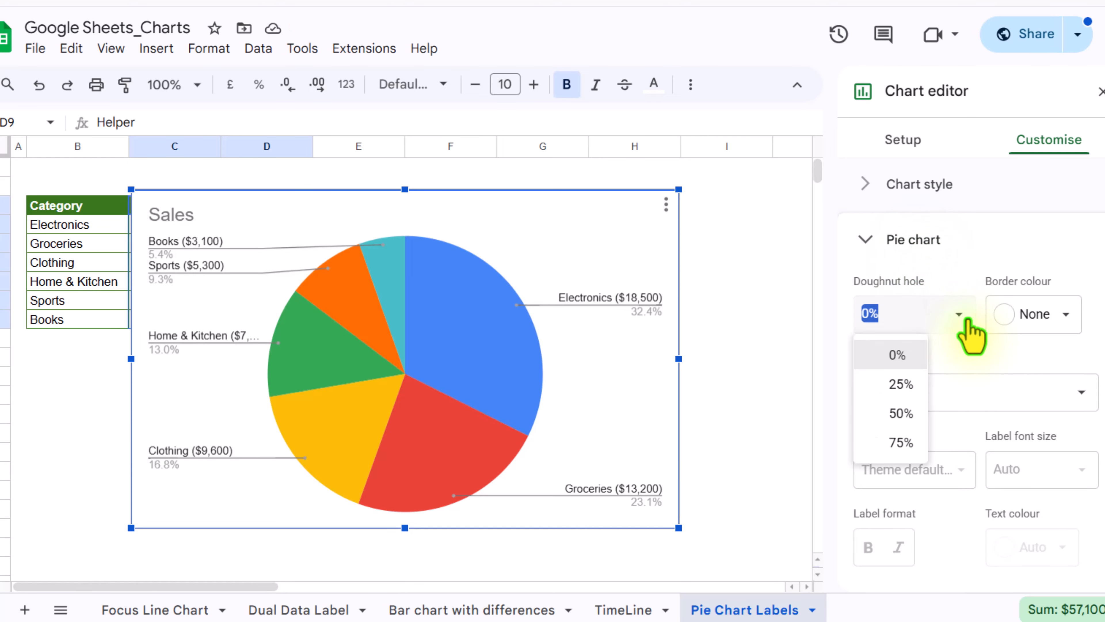
{"action": "left_click", "coordinate": [903, 412]}
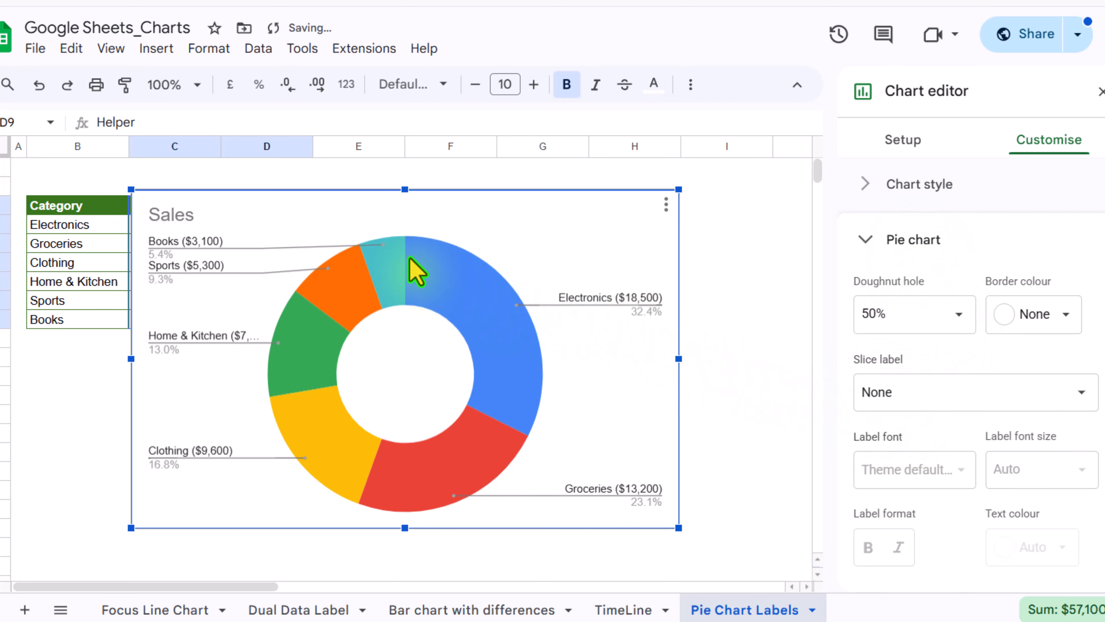
- Move the chart beside the table and shrink the pie's plot area so the slice labels fit
{"action": "left_click_drag", "start_coordinate": [233, 203], "coordinate": [428, 202]}
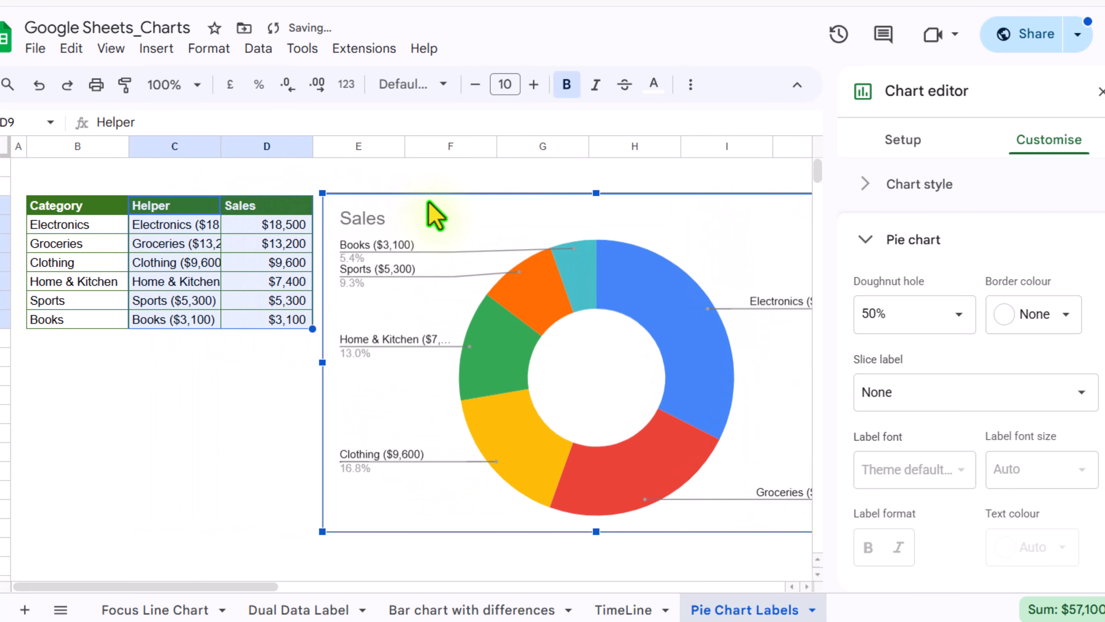
{"action": "left_click", "coordinate": [610, 353]}
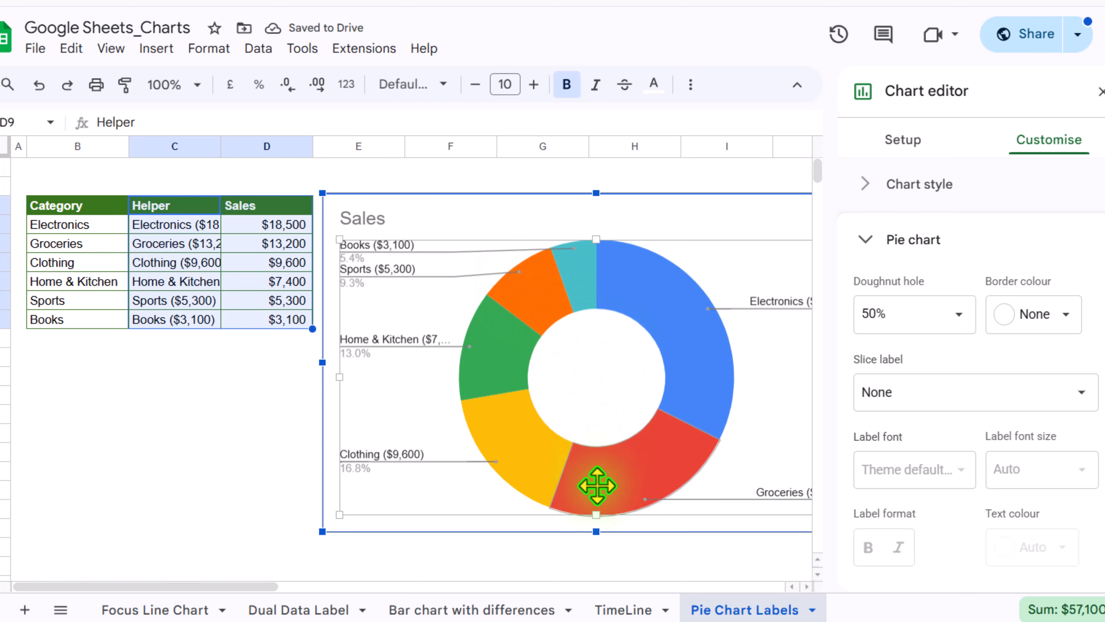
{"action": "left_click_drag", "start_coordinate": [594, 514], "coordinate": [594, 452]}
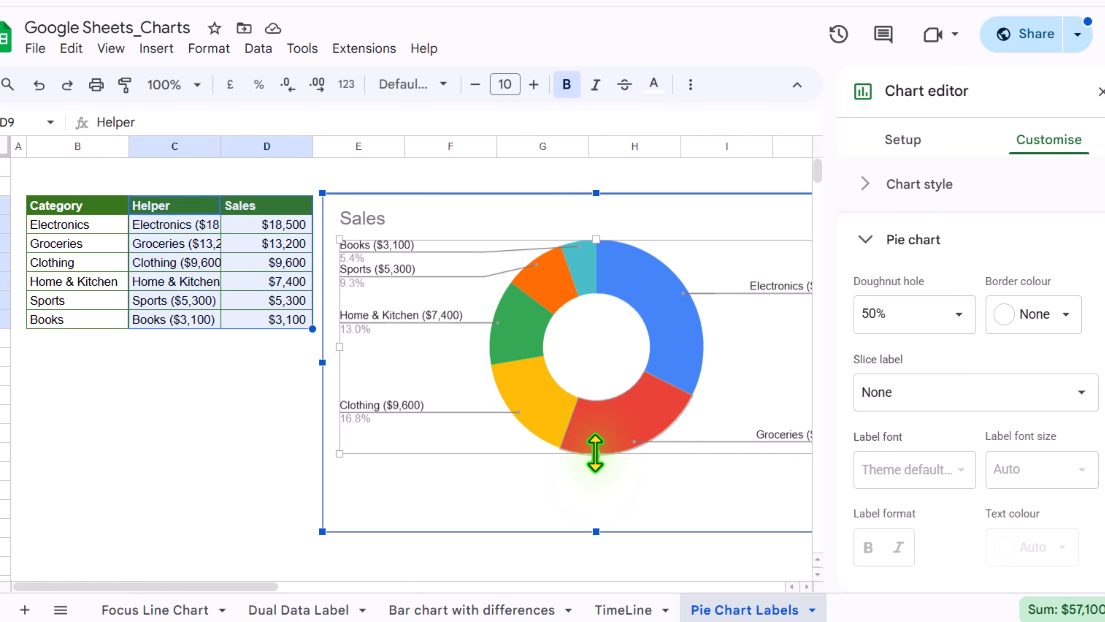
{"action": "left_click", "coordinate": [599, 451]}
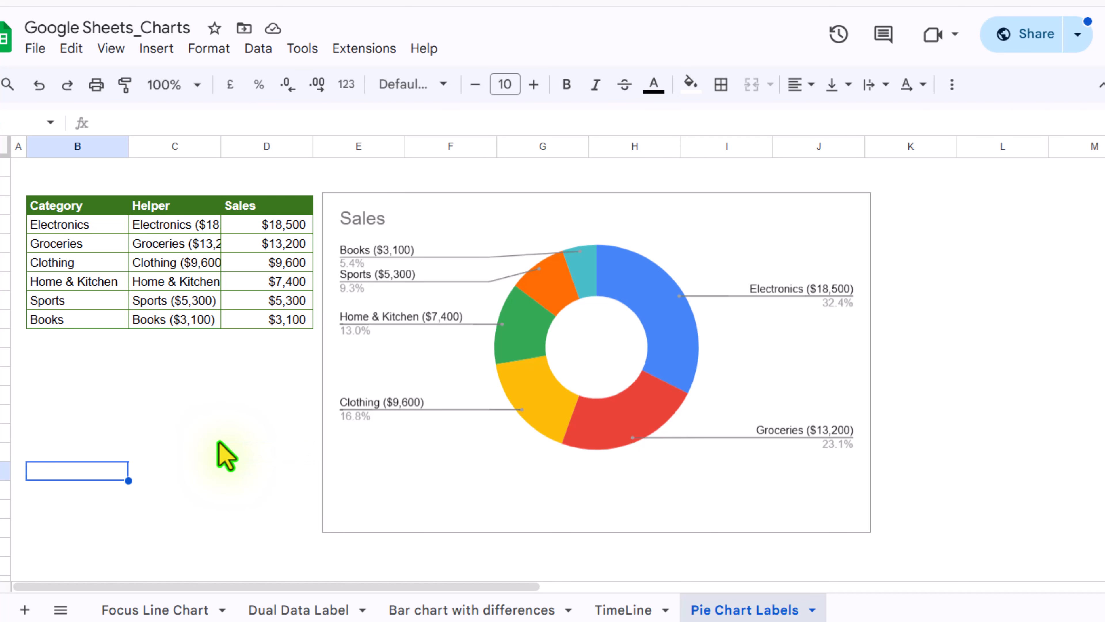
- Enter a total formula =sum(D4:D9) in cell C11 beneath the table
{"action": "left_click", "coordinate": [152, 360]}
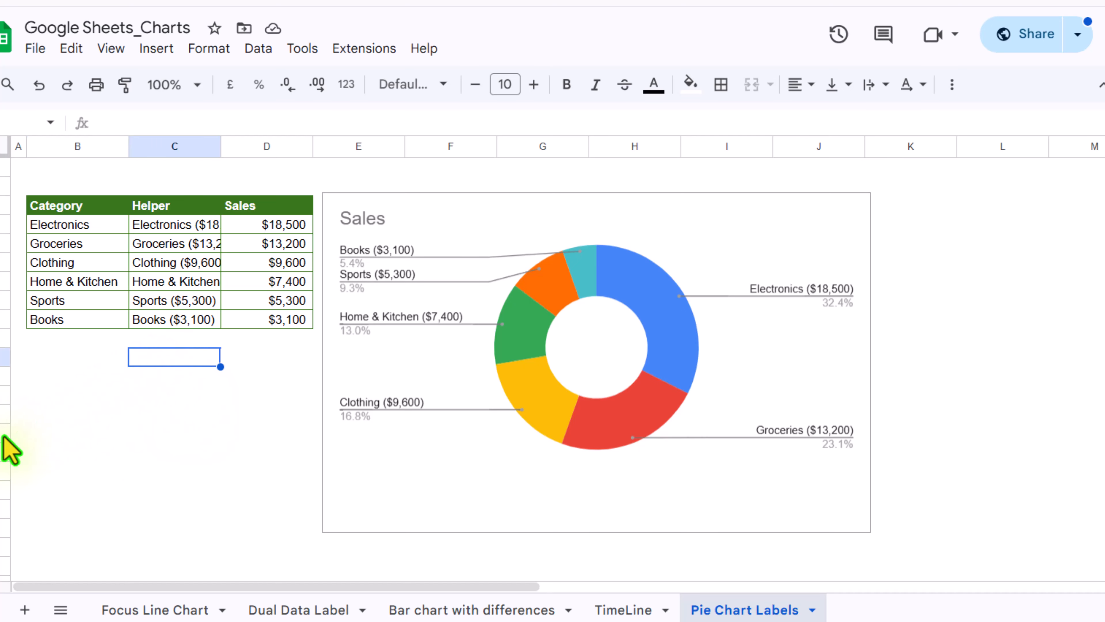
{"action": "type", "text": "=sum("}
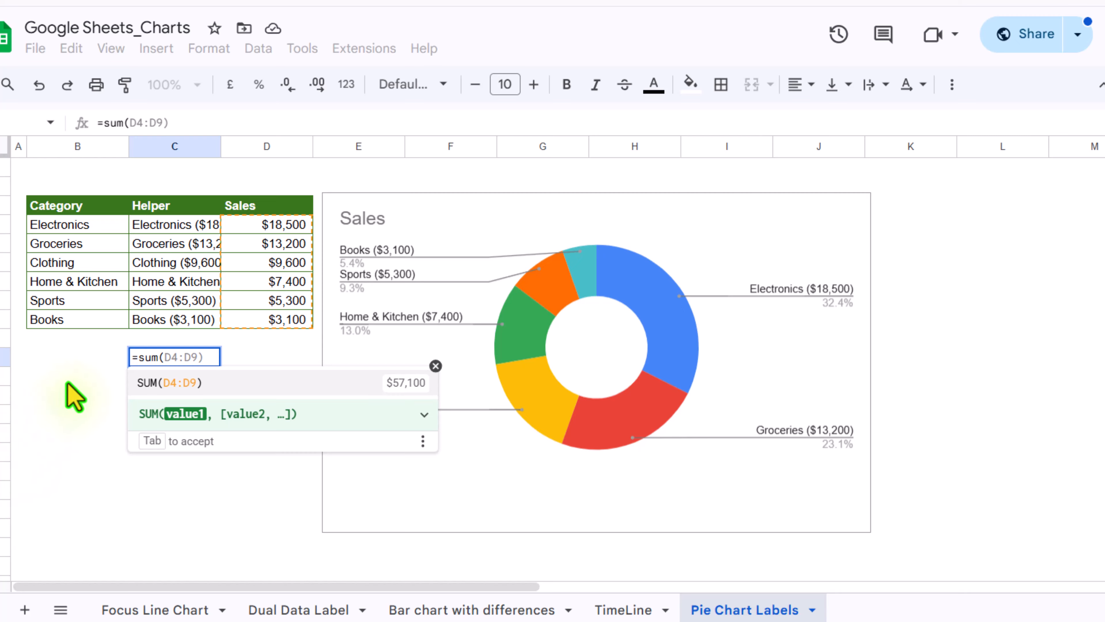
{"action": "left_click_drag", "start_coordinate": [257, 224], "coordinate": [264, 321]}
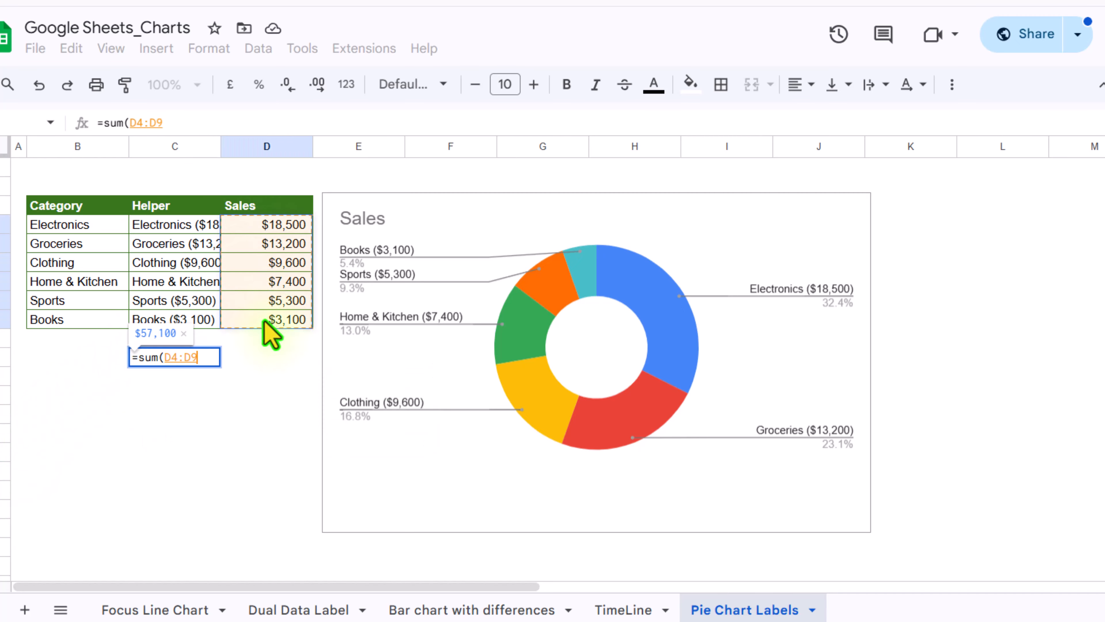
{"action": "key", "text": "Return"}
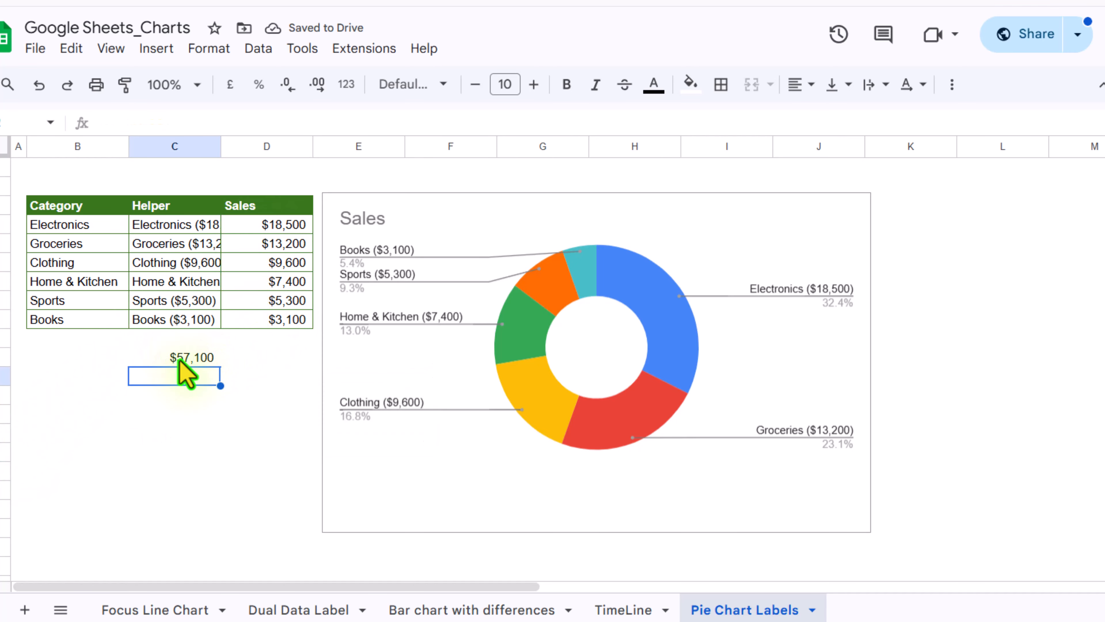
- Insert a new chart from the total cell C11 and change its type to Scorecard chart
{"action": "left_click", "coordinate": [179, 357]}
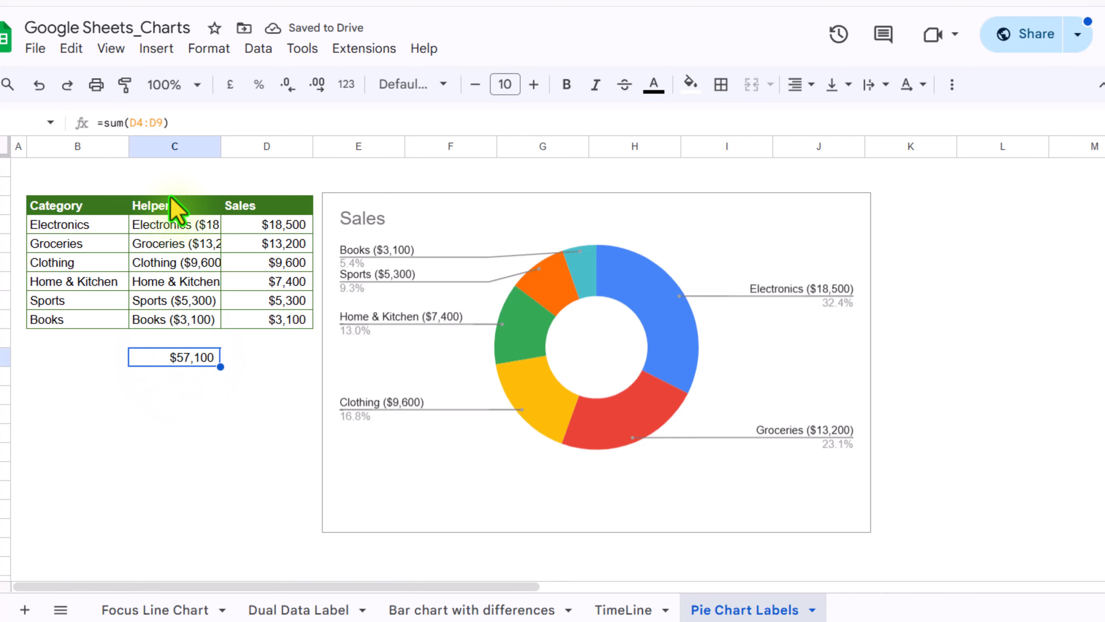
{"action": "left_click", "coordinate": [159, 48]}
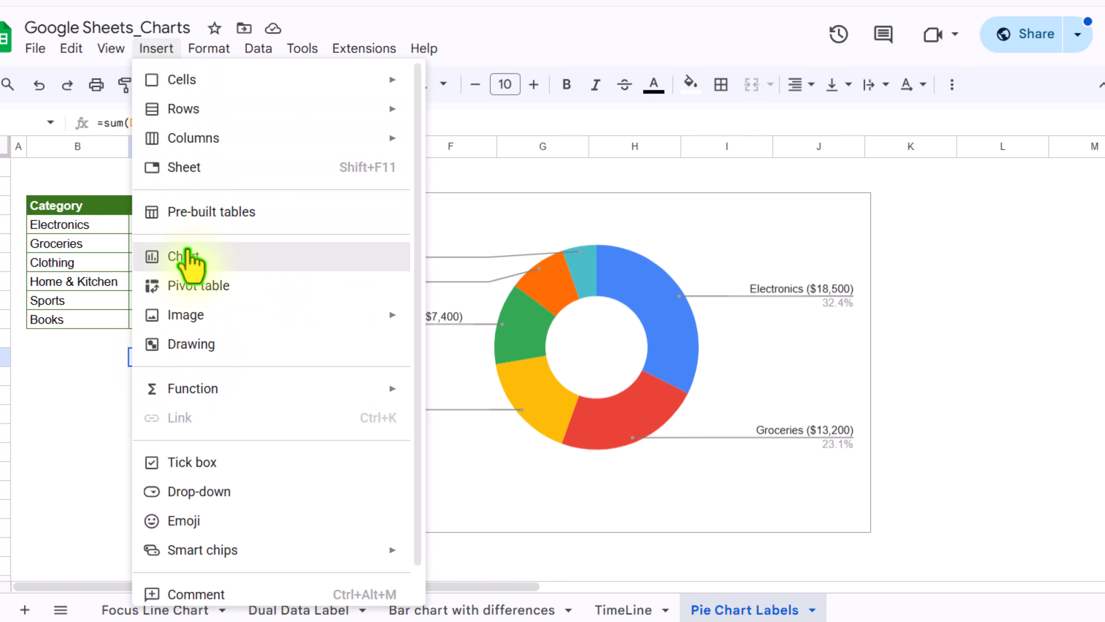
{"action": "left_click", "coordinate": [190, 255]}
{"action": "scroll", "coordinate": [918, 272], "scroll_direction": "up", "scroll_amount": 2}
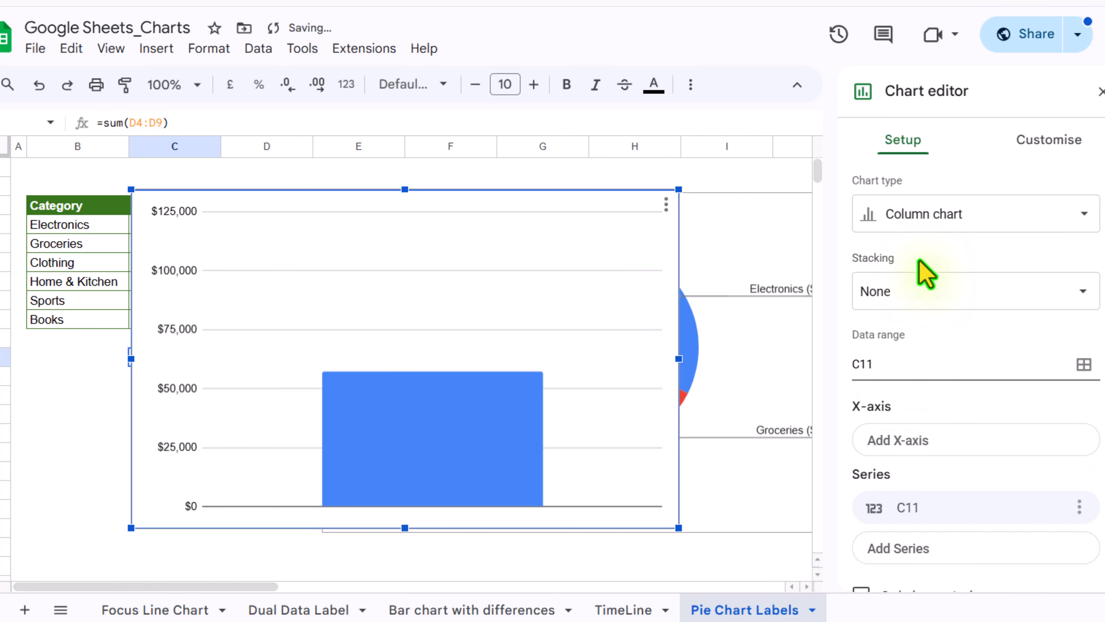
{"action": "left_click", "coordinate": [920, 222]}
{"action": "scroll", "coordinate": [987, 432], "scroll_direction": "down", "scroll_amount": 5}
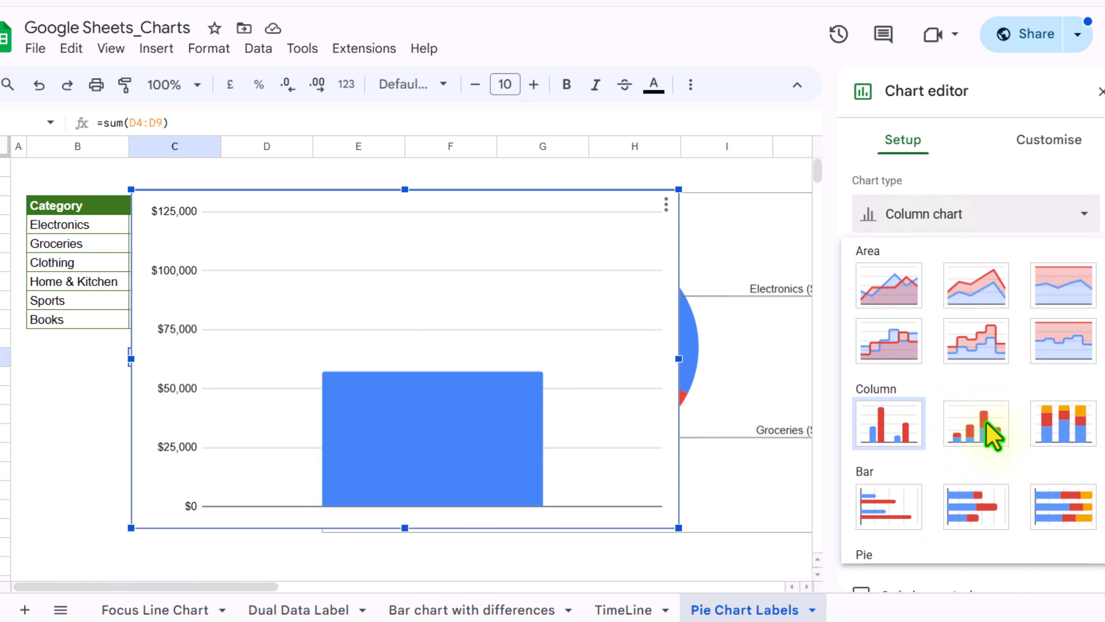
{"action": "scroll", "coordinate": [992, 436], "scroll_direction": "down", "scroll_amount": 5}
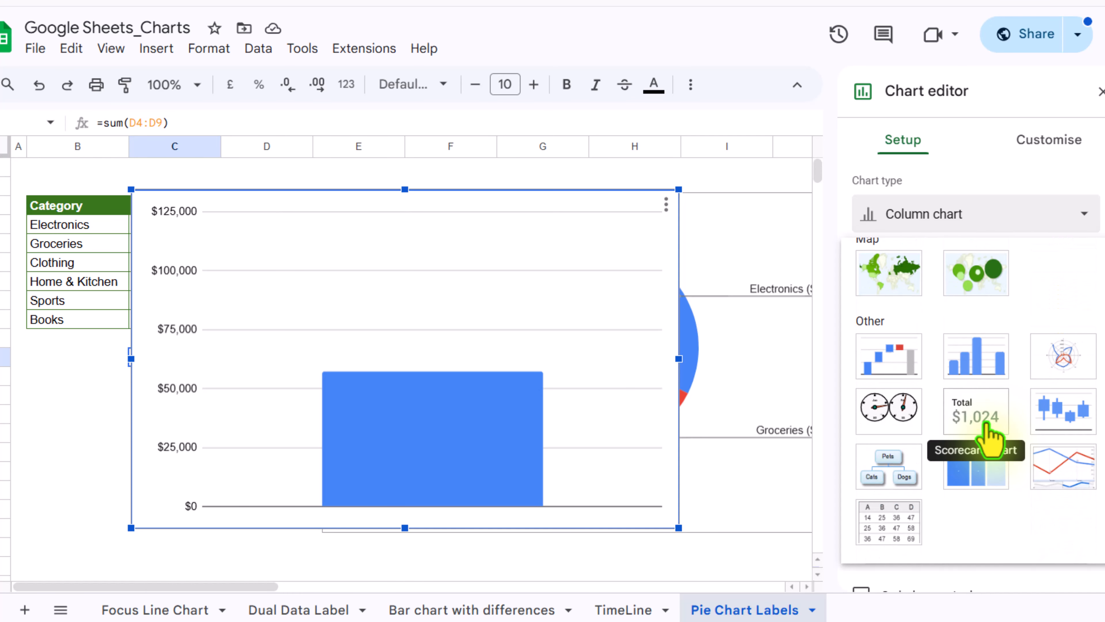
{"action": "left_click", "coordinate": [984, 424]}
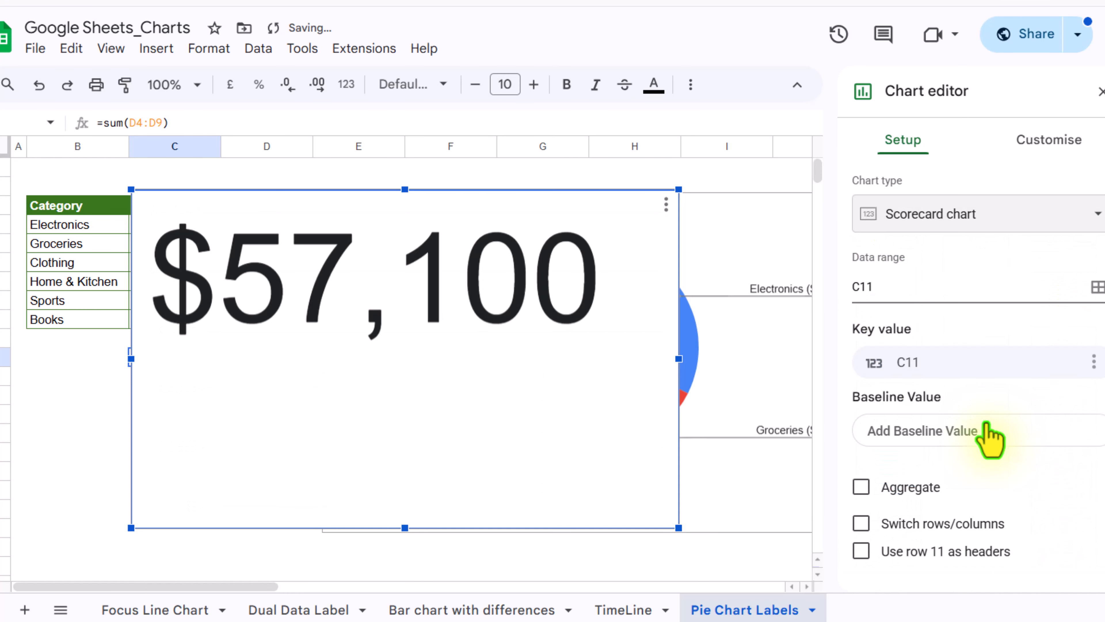
- In the scorecard's chart style, set both the background colour and the border colour to None
{"action": "left_click", "coordinate": [1048, 141]}
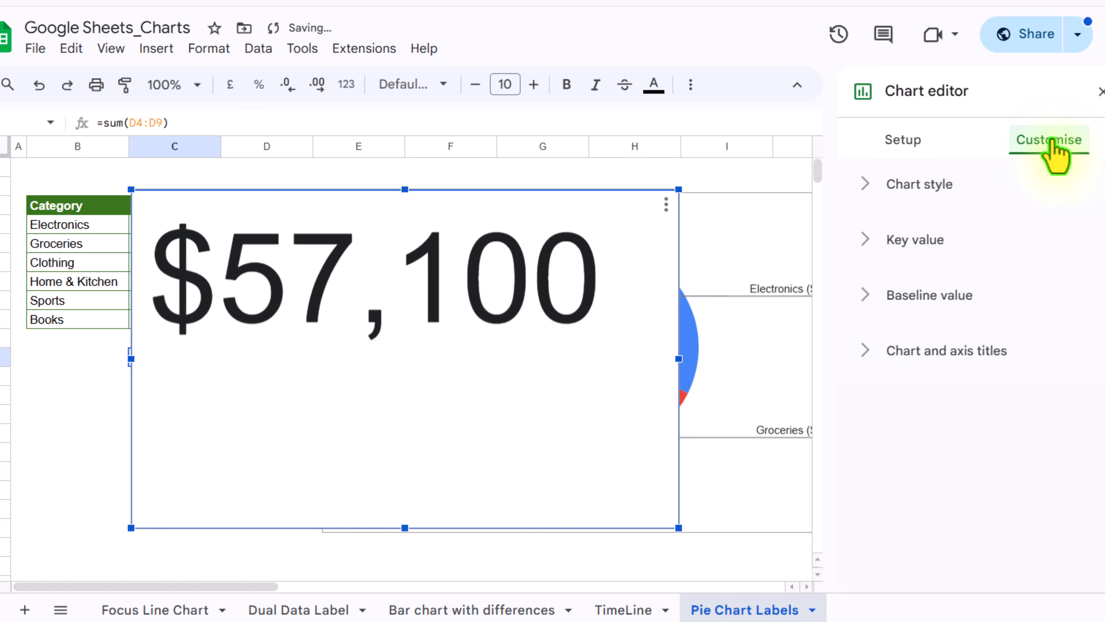
{"action": "left_click", "coordinate": [929, 183]}
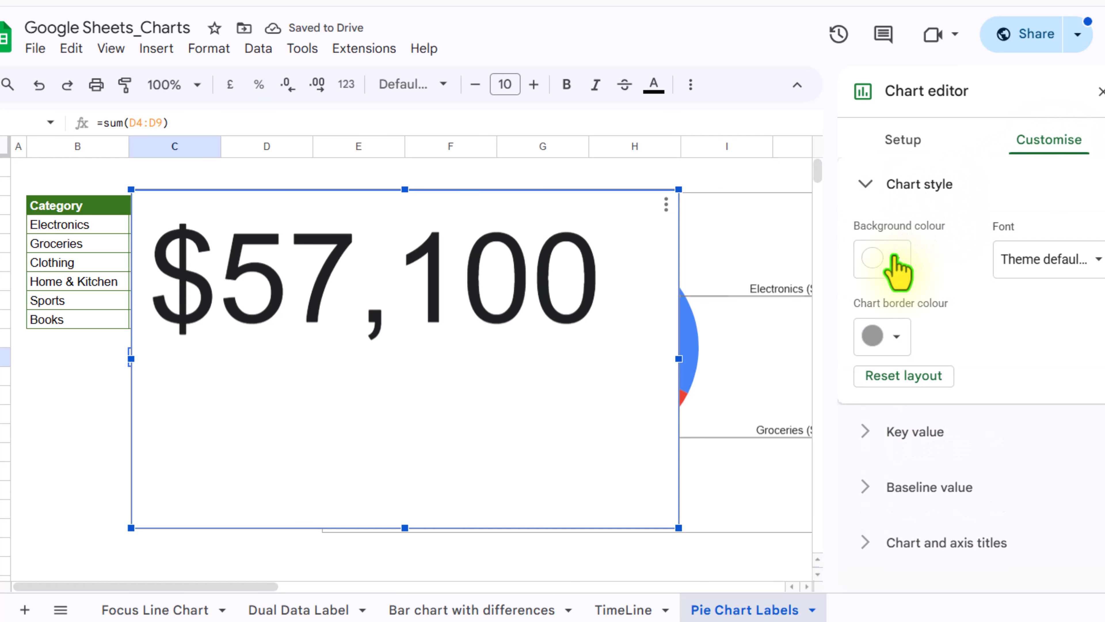
{"action": "left_click", "coordinate": [896, 266]}
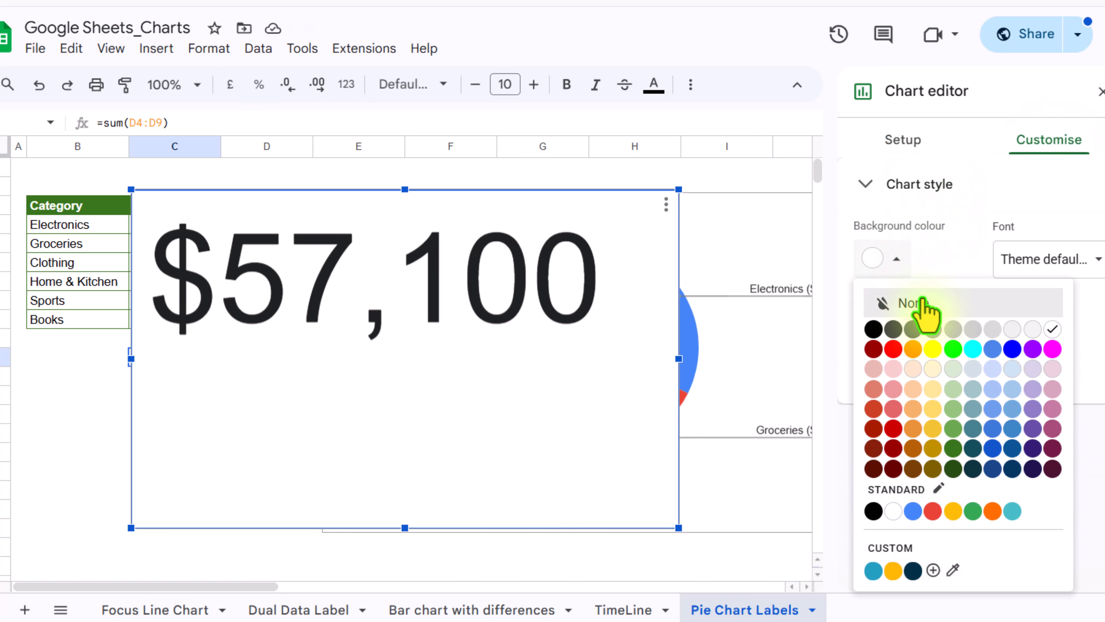
{"action": "left_click", "coordinate": [919, 307]}
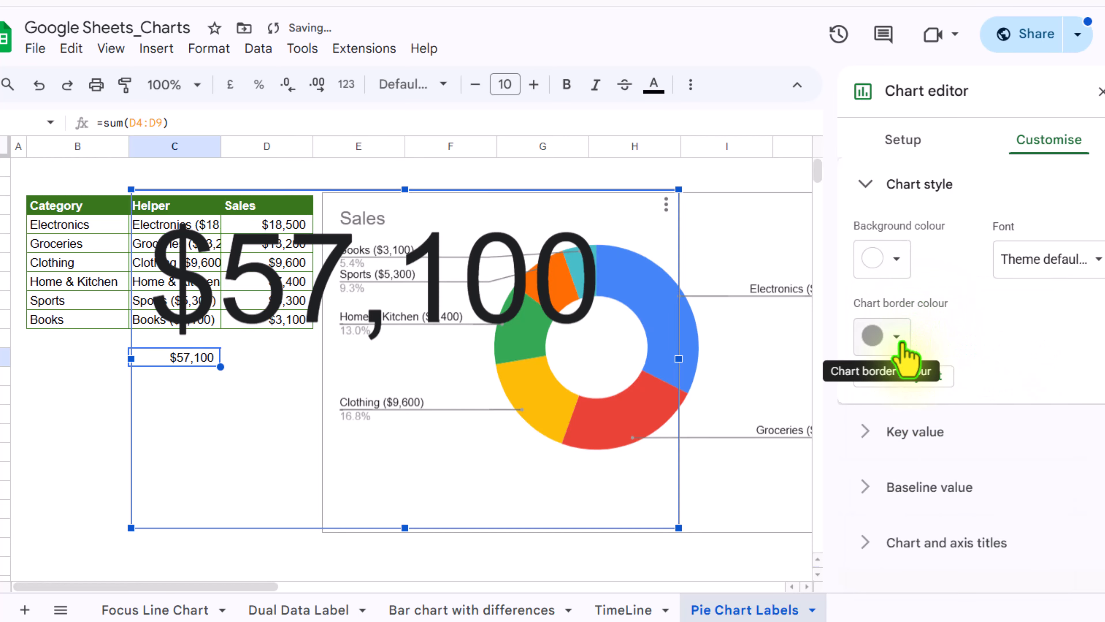
{"action": "left_click", "coordinate": [900, 346]}
{"action": "left_click", "coordinate": [918, 380]}
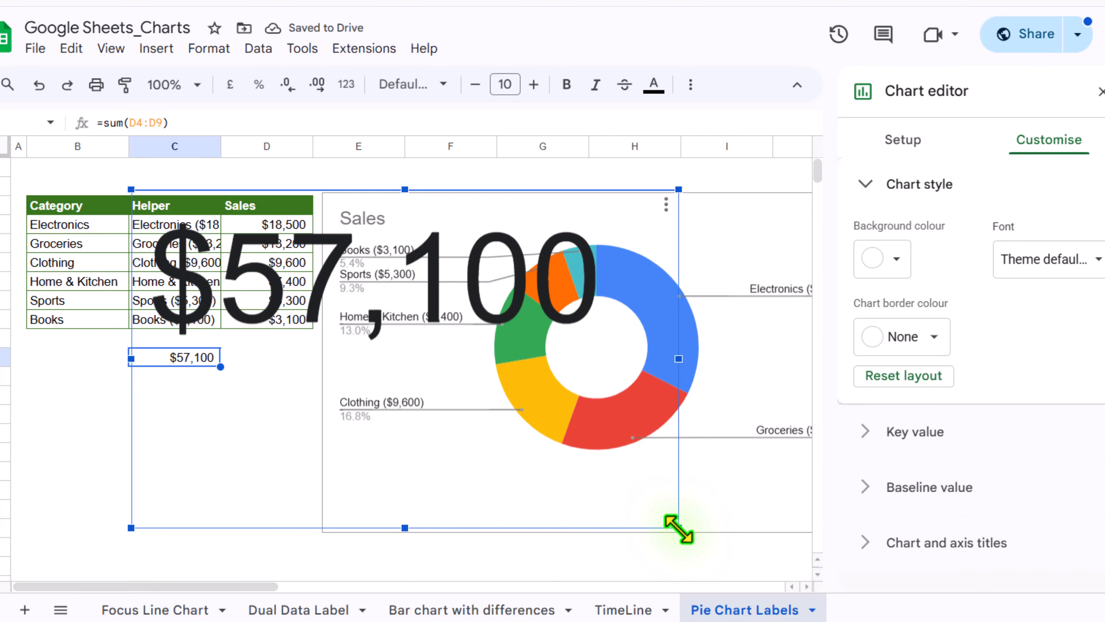
- Shrink the scorecard and position it inside the doughnut's centre hole
{"action": "left_click_drag", "start_coordinate": [676, 528], "coordinate": [601, 348]}
{"action": "left_click_drag", "start_coordinate": [653, 400], "coordinate": [632, 385]}
{"action": "left_click_drag", "start_coordinate": [586, 355], "coordinate": [597, 356]}
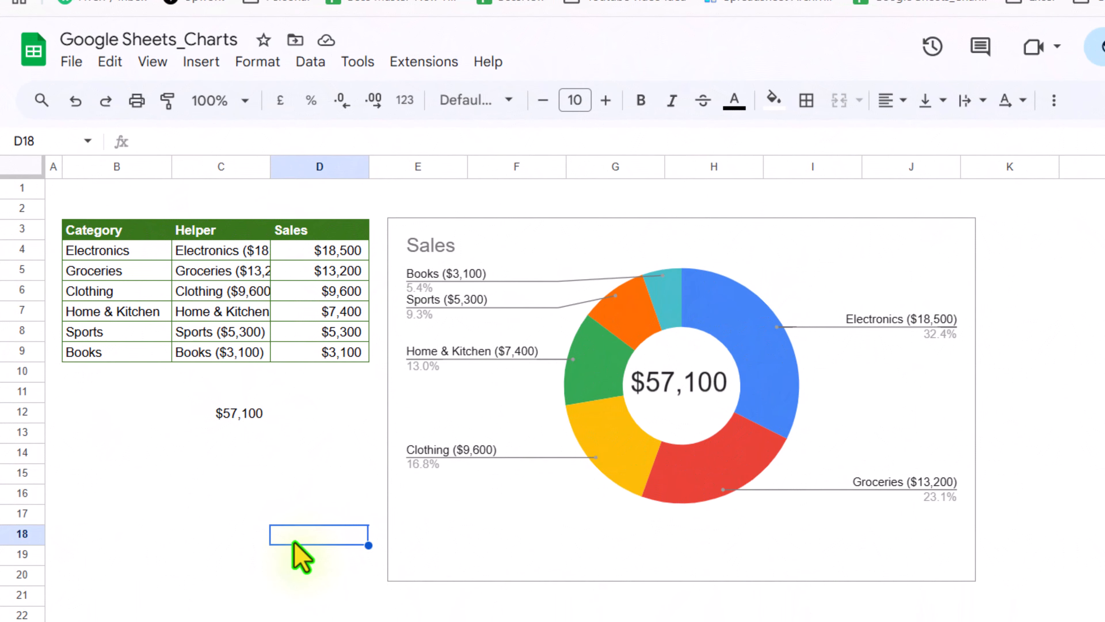
- Hide the Helper column C and choose to include hidden data in all charts
{"action": "left_click", "coordinate": [221, 169]}
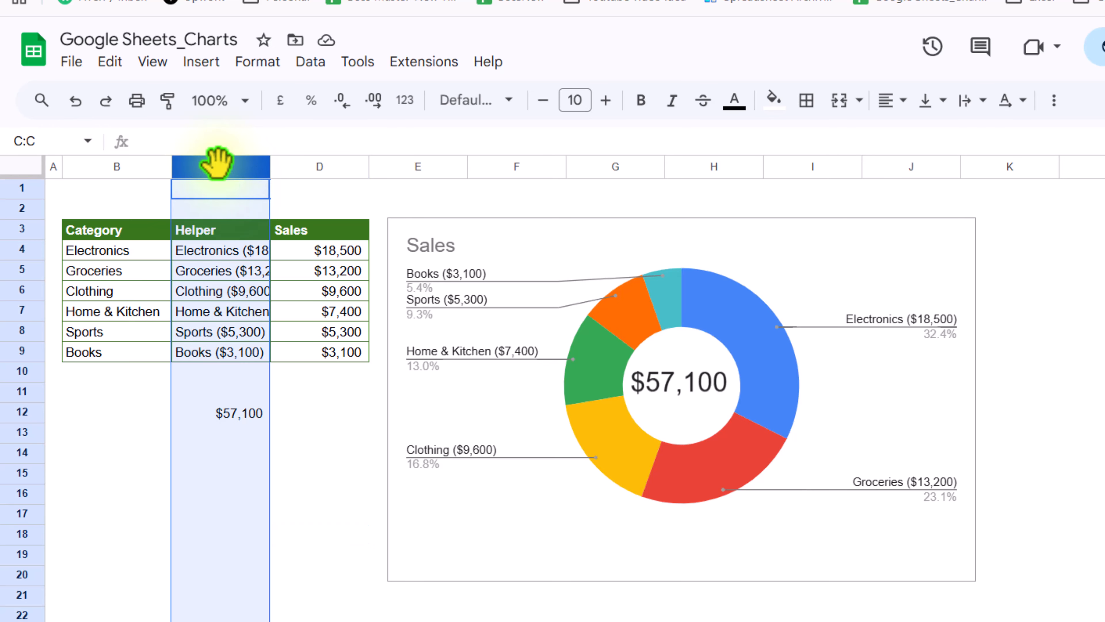
{"action": "right_click", "coordinate": [226, 167]}
{"action": "left_click", "coordinate": [328, 384]}
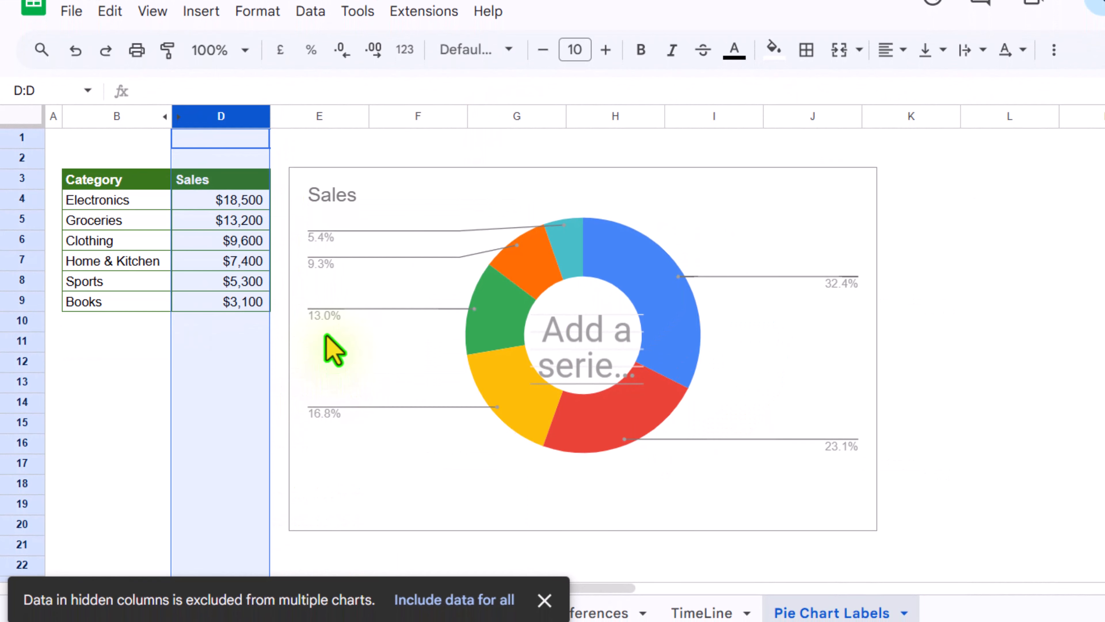
{"action": "left_click", "coordinate": [428, 599]}
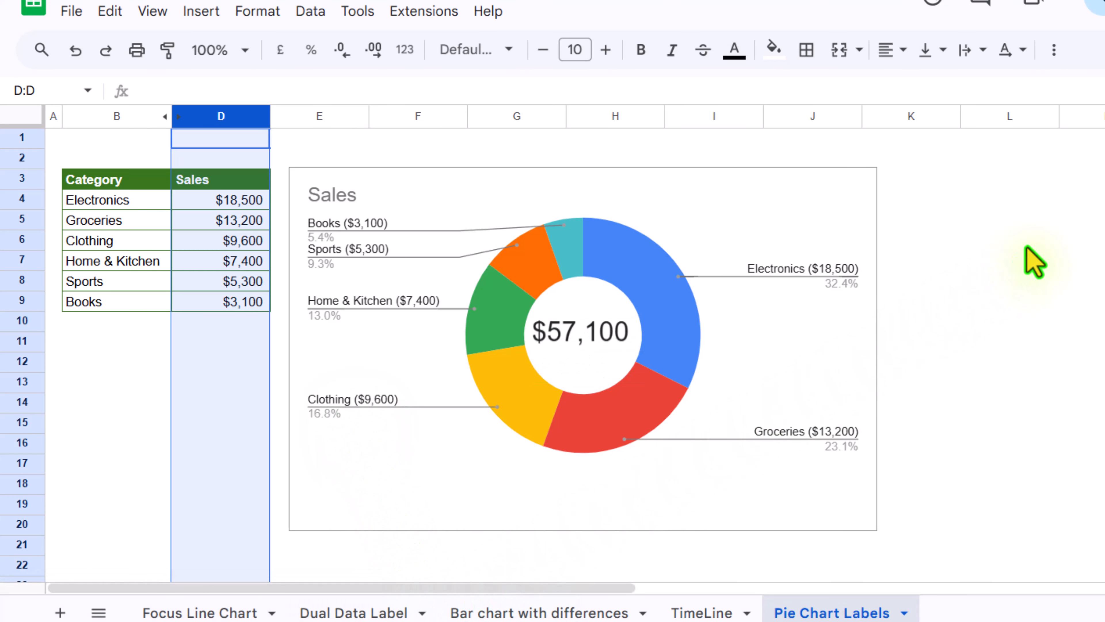
- Test the chart by changing the Electronics sales value in D4 to 14523
{"action": "left_click", "coordinate": [1046, 226]}
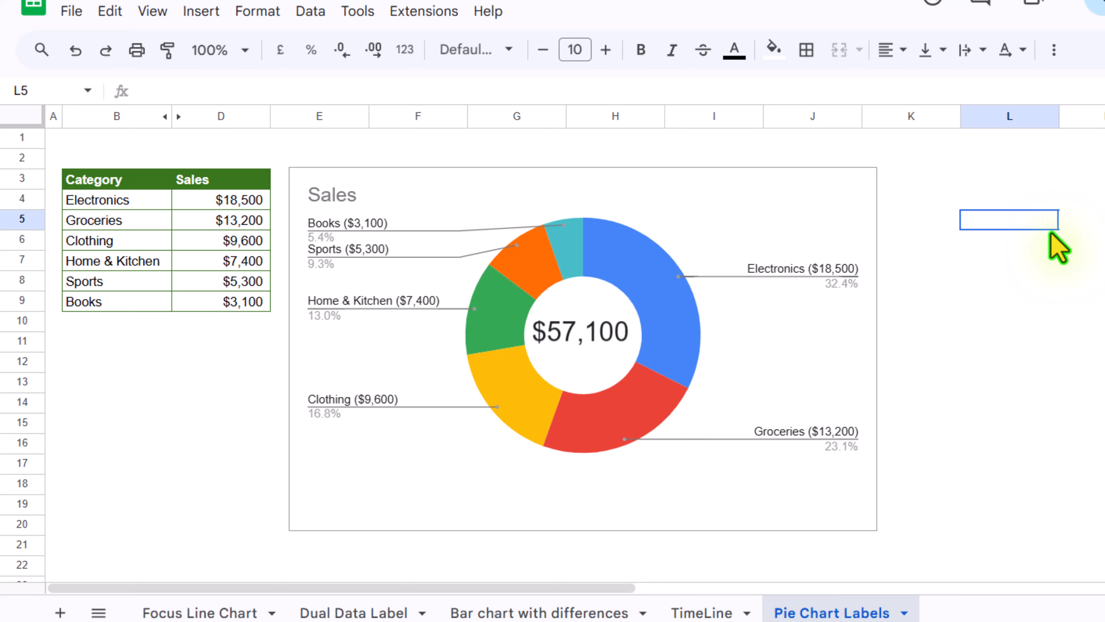
{"action": "left_click", "coordinate": [214, 207]}
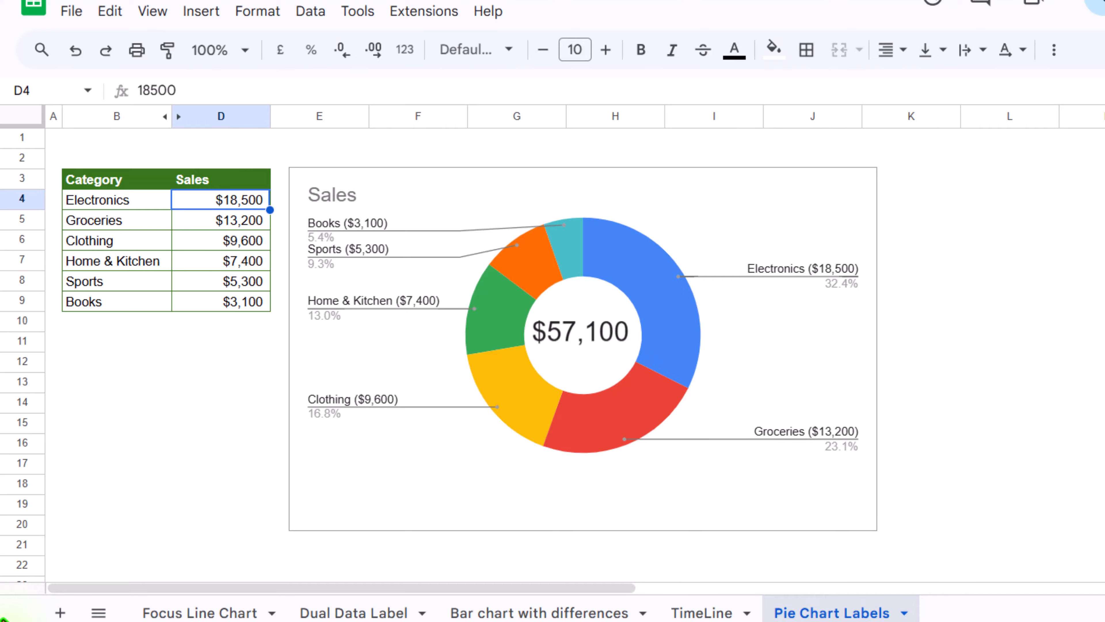
{"action": "type", "text": "14523"}
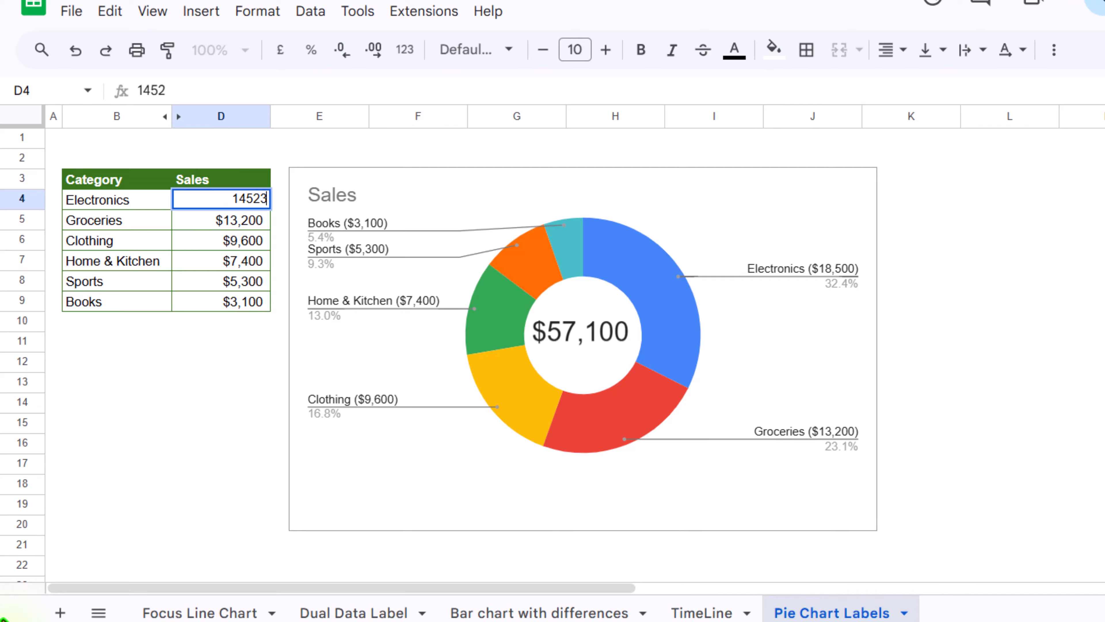
{"action": "key", "text": "Return"}
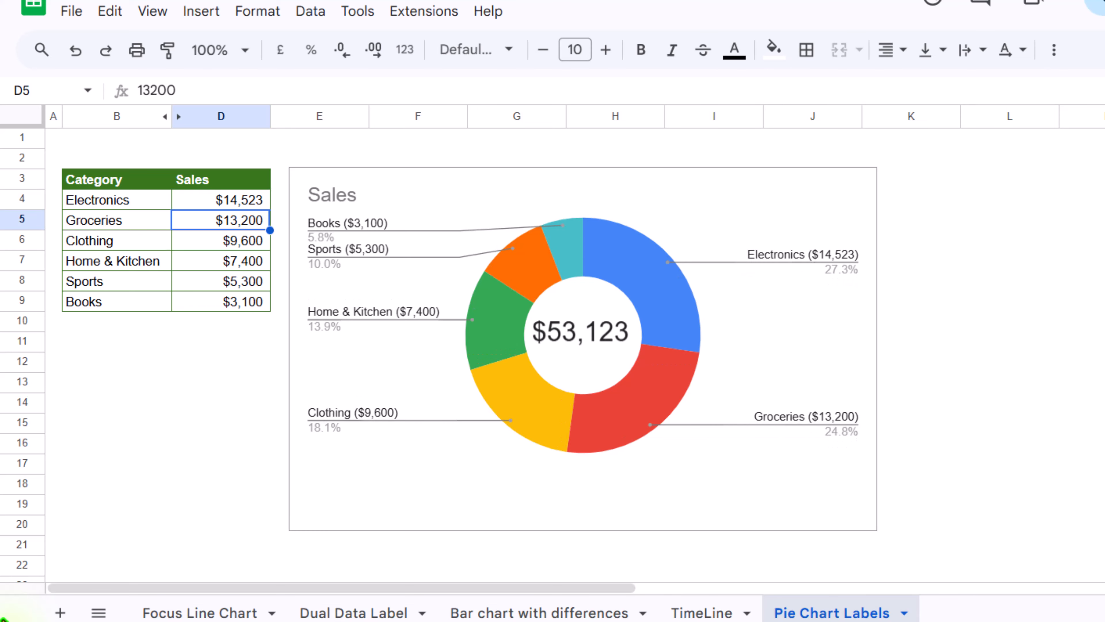